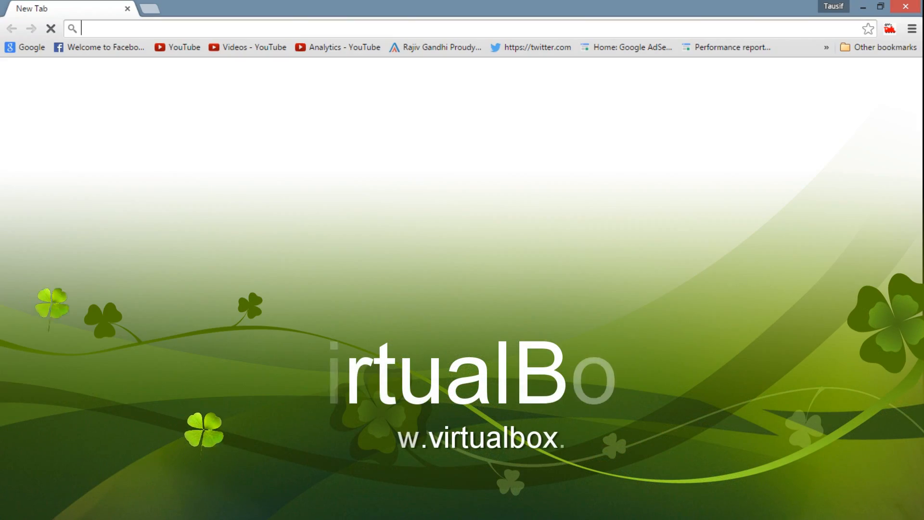
Step: Search Google for virtualbox
click(238, 263)
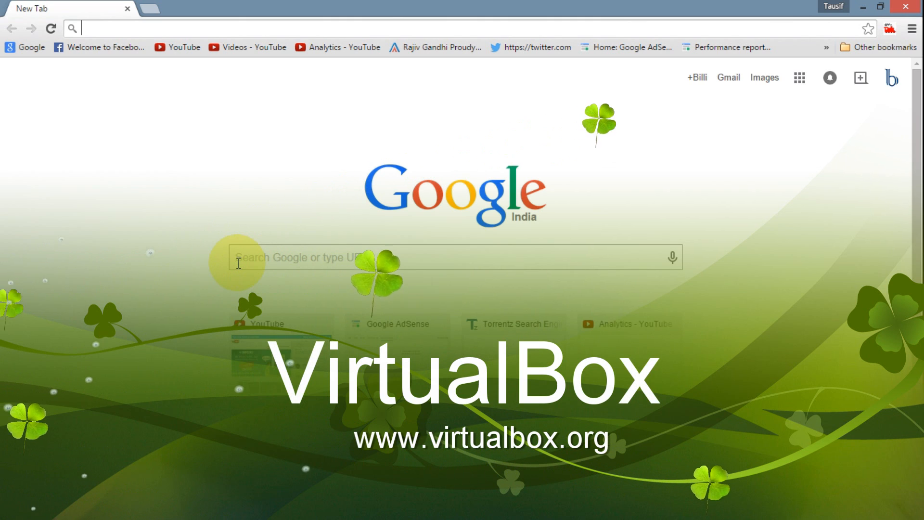
text(virtua)
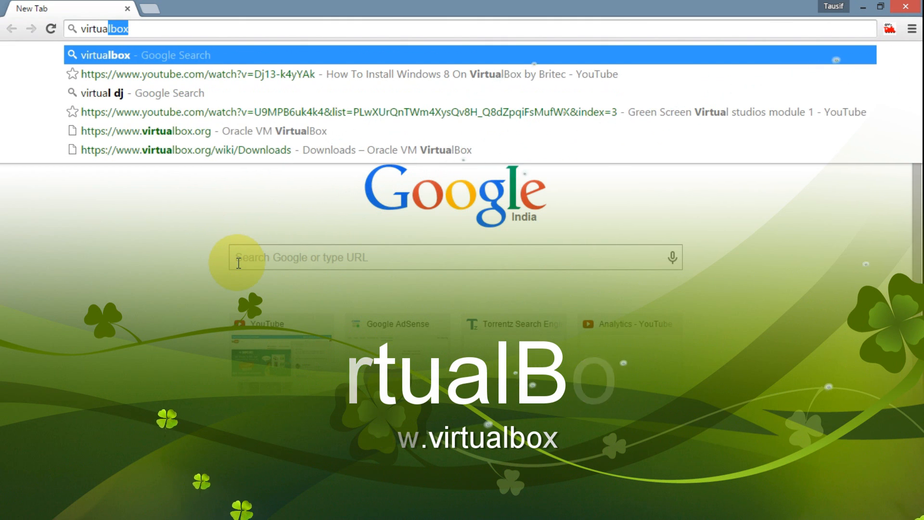
text(lbox)
key(Return)
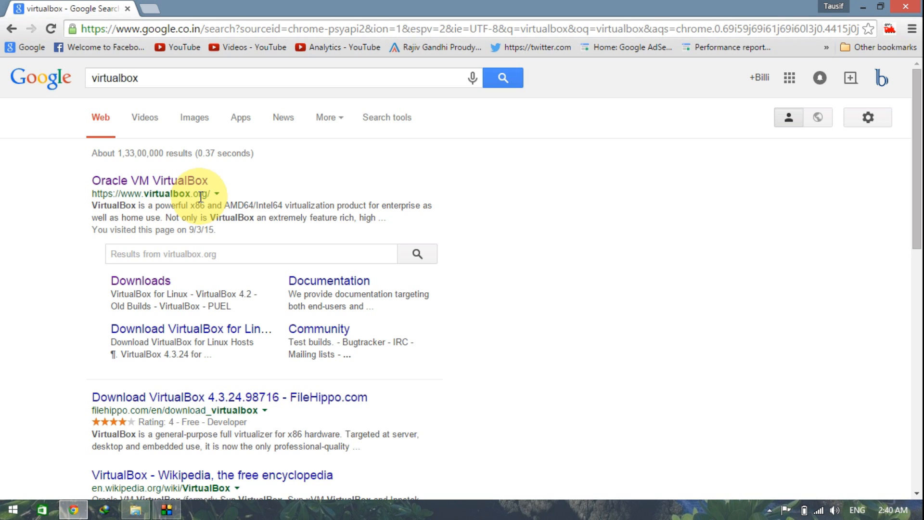
Step: Open the Oracle VM VirtualBox website from the search results and go to its Downloads page
click(177, 182)
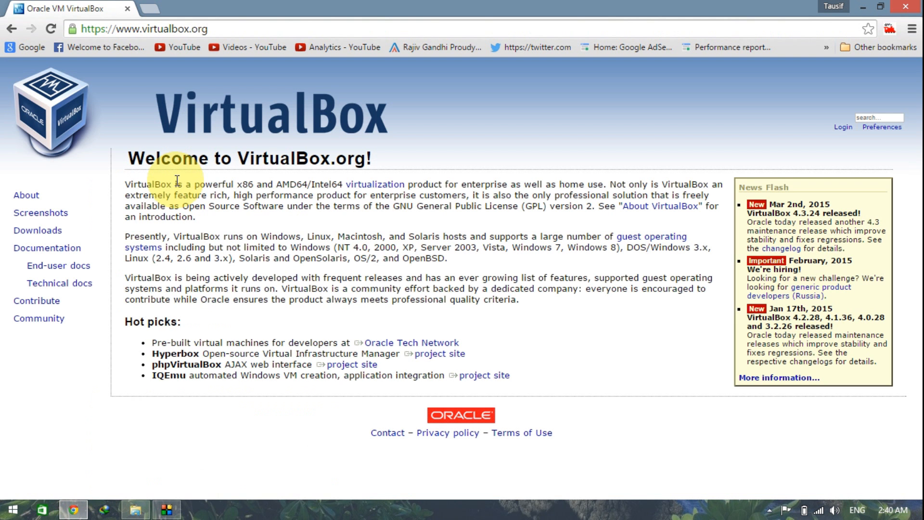
double_click(51, 231)
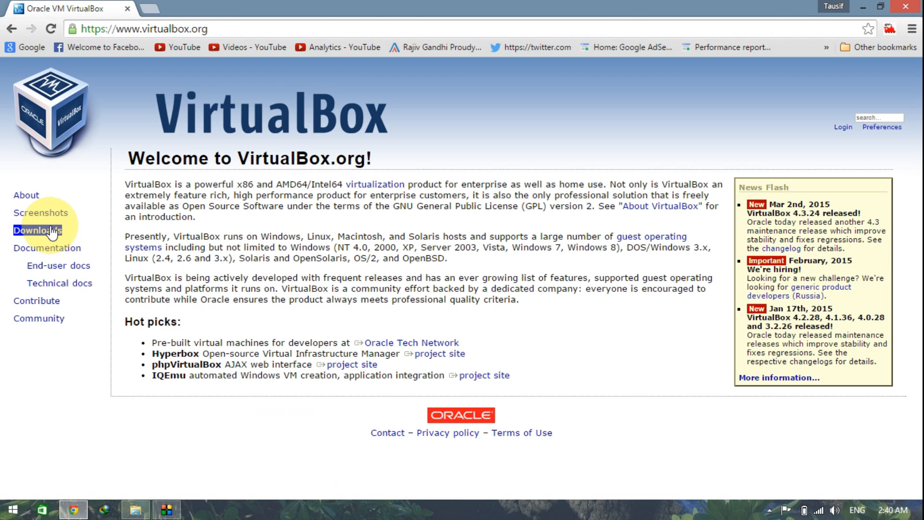
click(40, 230)
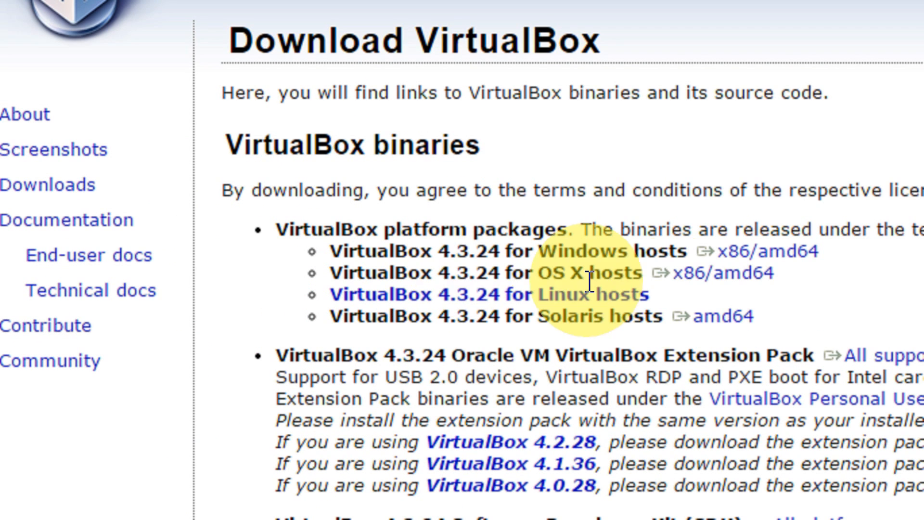
Step: Request the VirtualBox 4.3.24 x86/amd64 package for Windows hosts and cancel the offered download
drag(337, 275, 388, 268)
drag(697, 251, 800, 260)
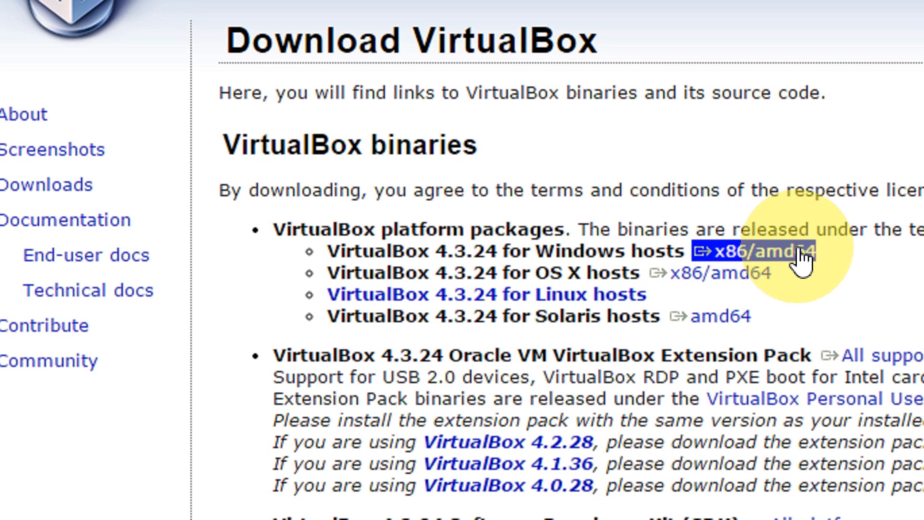
click(647, 250)
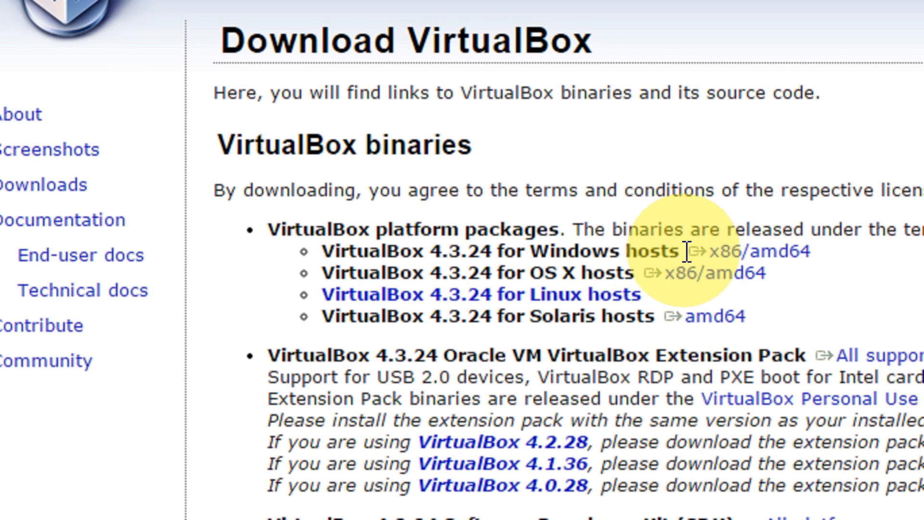
drag(688, 251, 811, 252)
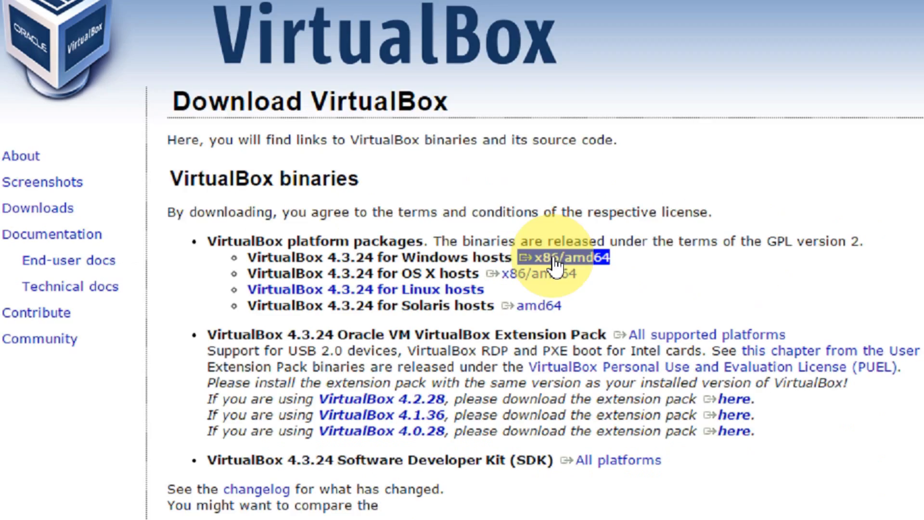
click(734, 251)
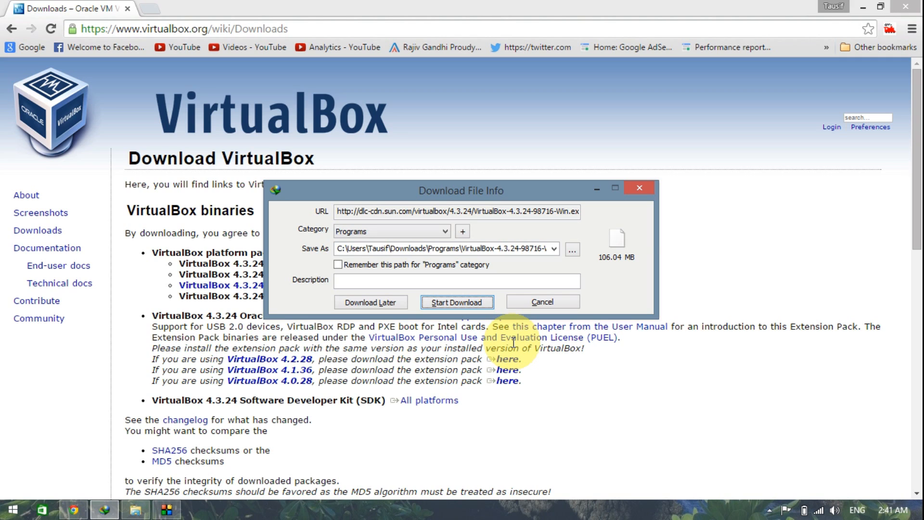
click(553, 300)
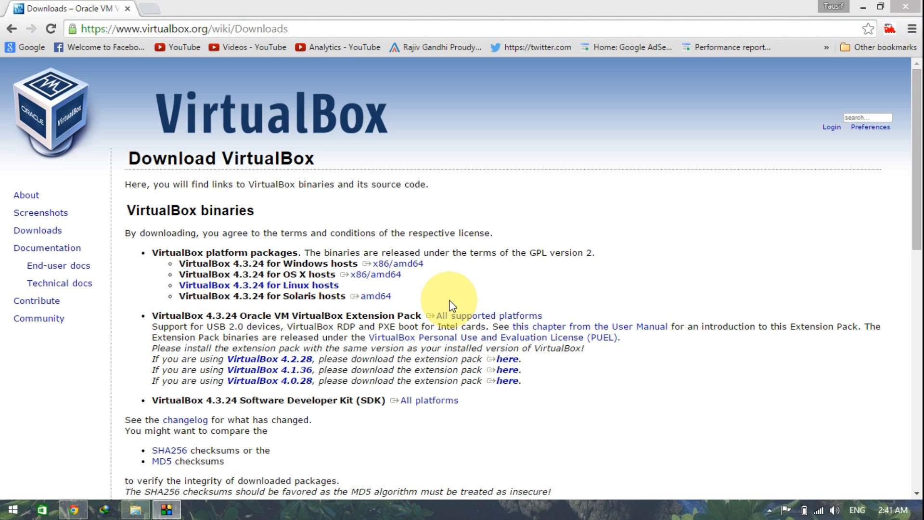
Step: Search Google for android 4.4 iso and open the android-x86 Release 4.4 file listing on SourceForge
click(37, 44)
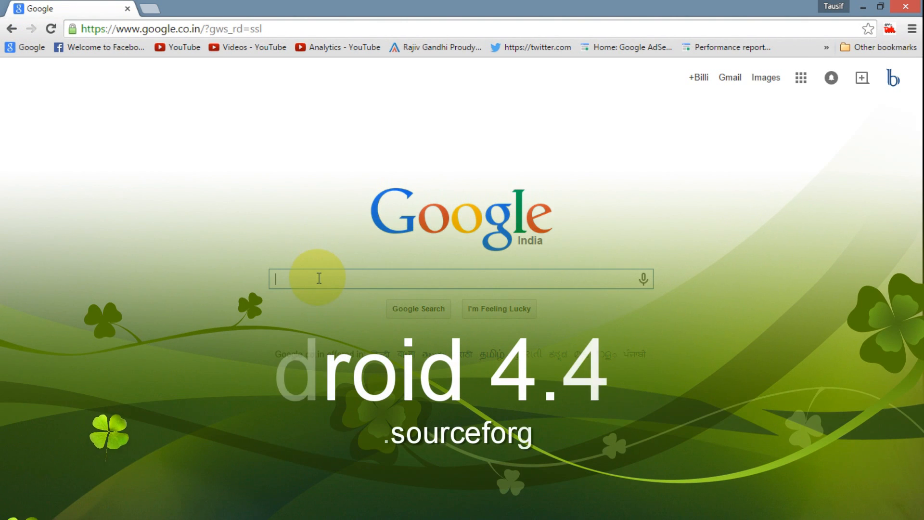
text(Android 4.4 iso)
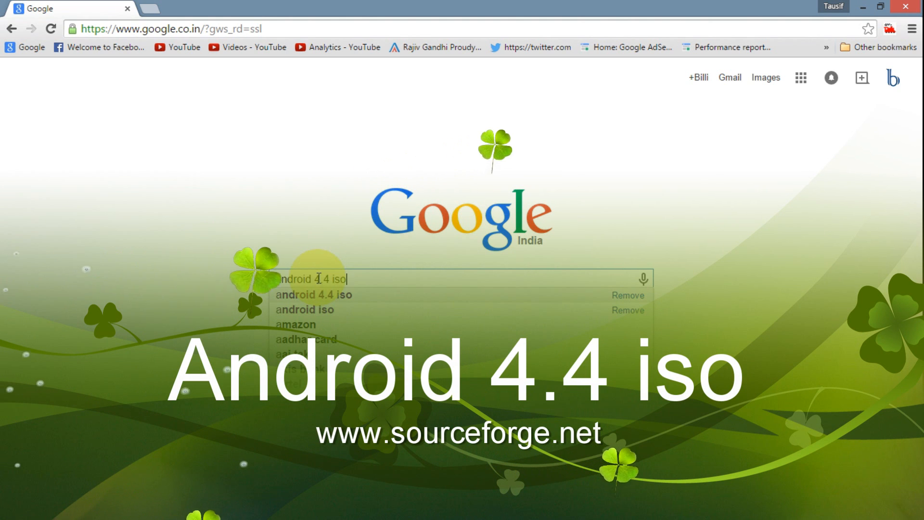
key(Return)
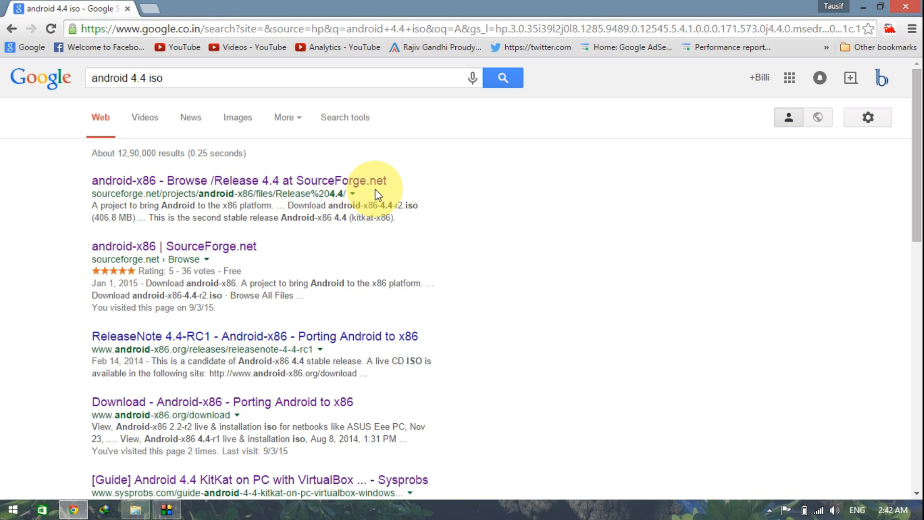
click(182, 183)
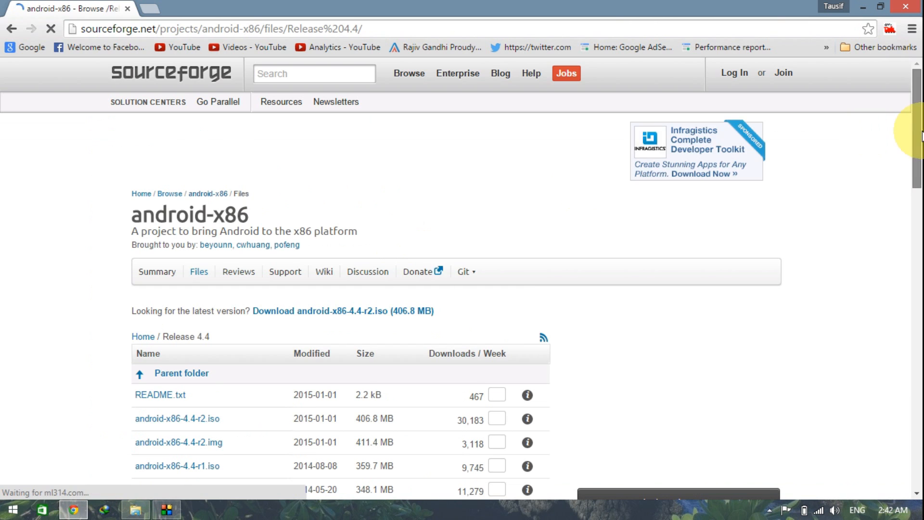
Step: Request the android-x86-4.4-RC2.iso file from the Release 4.4 listing and cancel the duplicate download
scroll(908, 175, down, 4)
scroll(394, 288, down, 1)
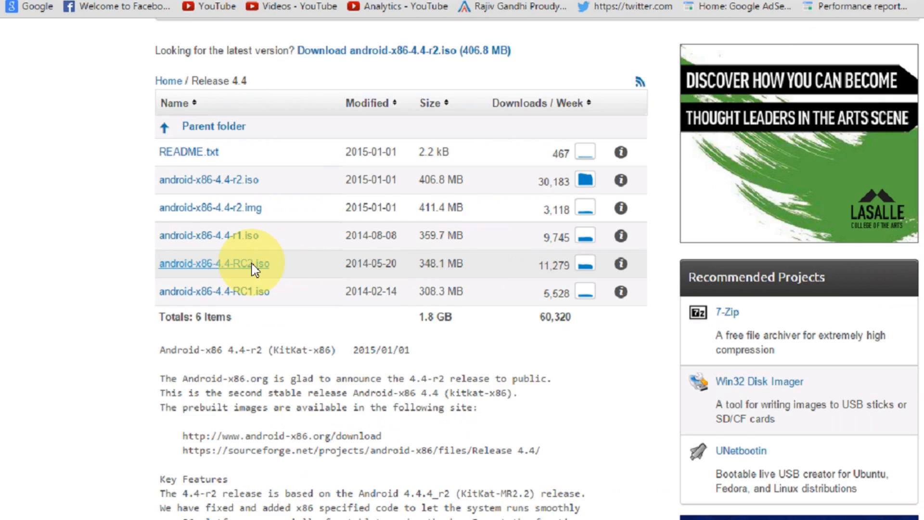
click(431, 265)
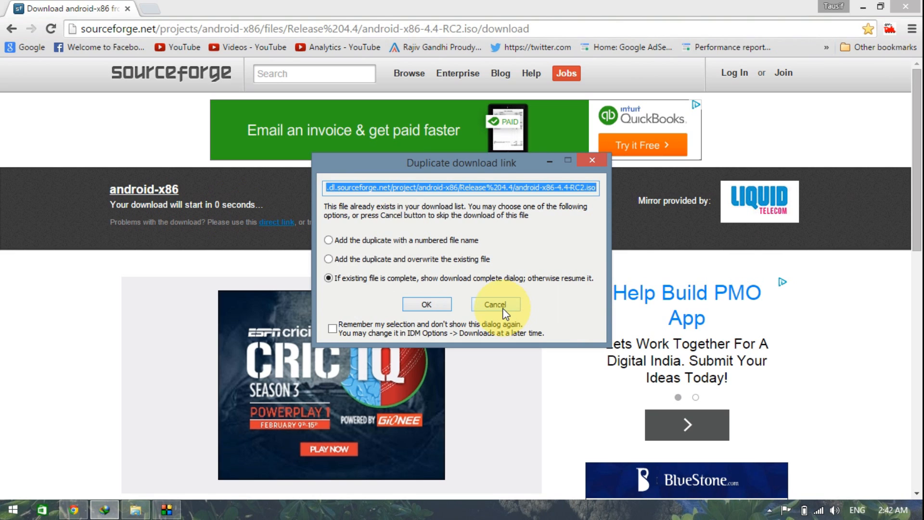
click(503, 308)
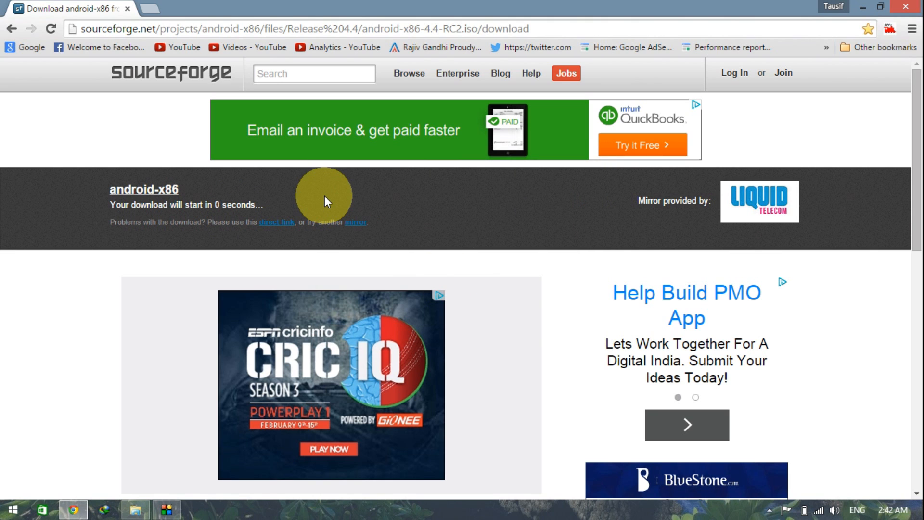
Step: Minimize the browser, launch Oracle VM VirtualBox from the installed apps, and restore its manager to a smaller window
click(863, 6)
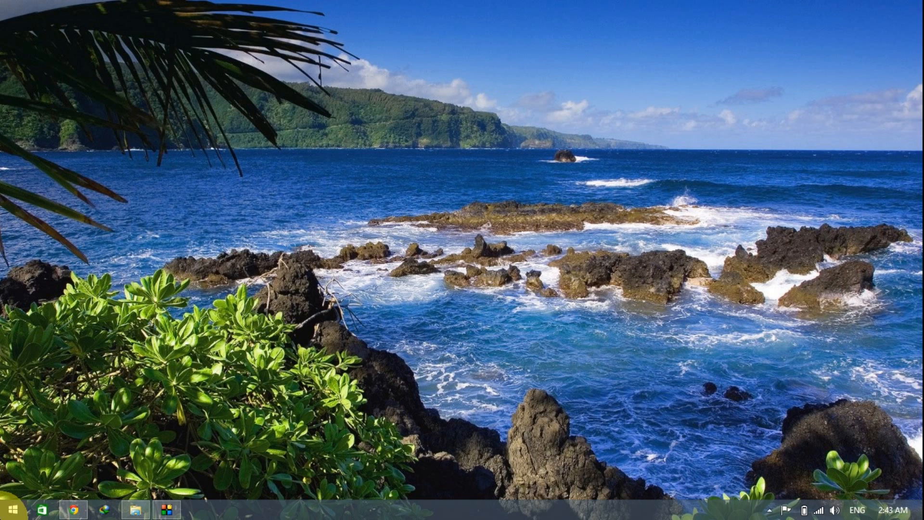
click(9, 509)
click(91, 479)
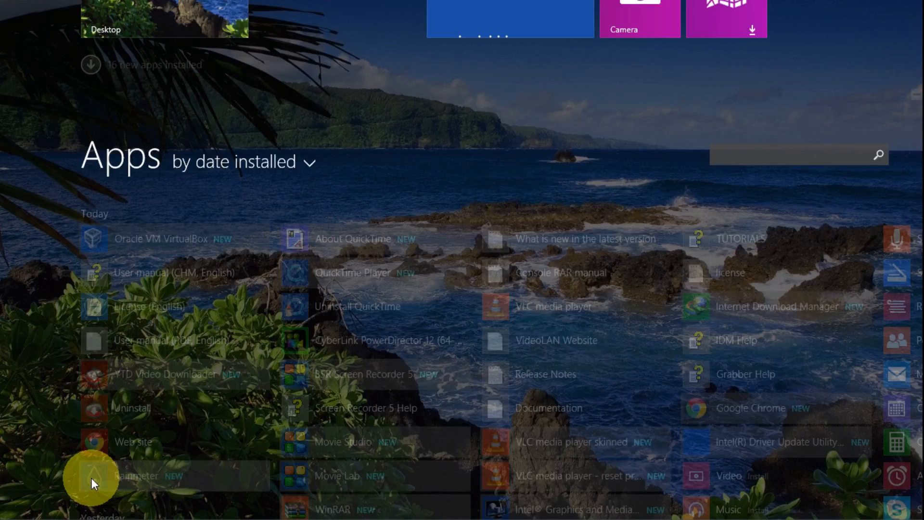
click(255, 140)
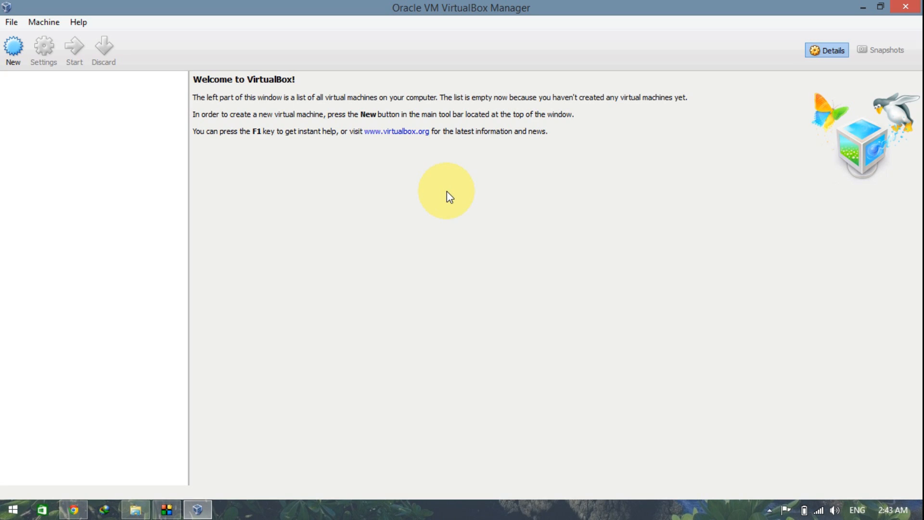
click(880, 6)
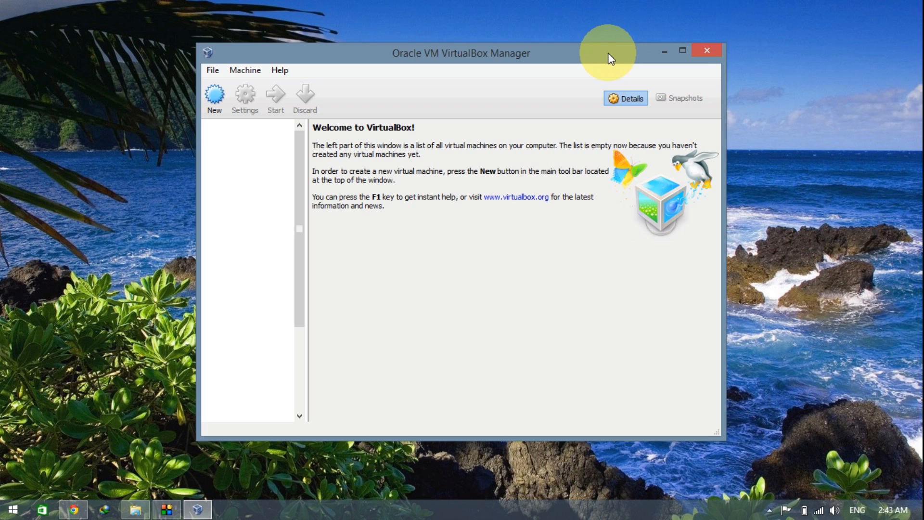
drag(640, 50, 643, 42)
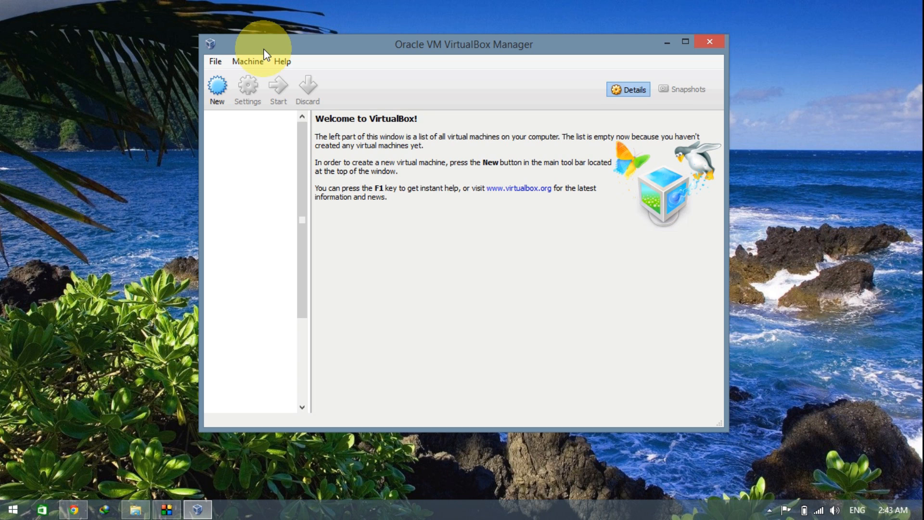
Step: Start a new virtual machine named Android with type Other and version Other/Unknown (64-bit)
click(220, 94)
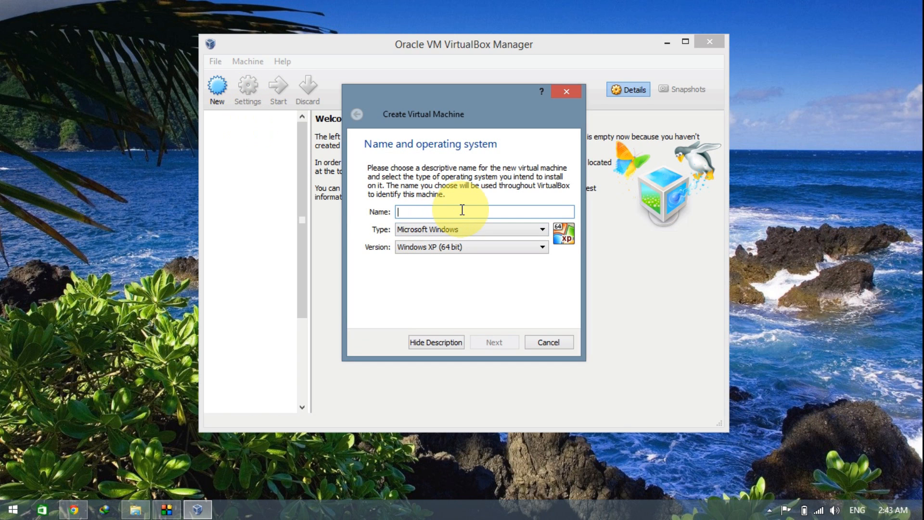
text(And)
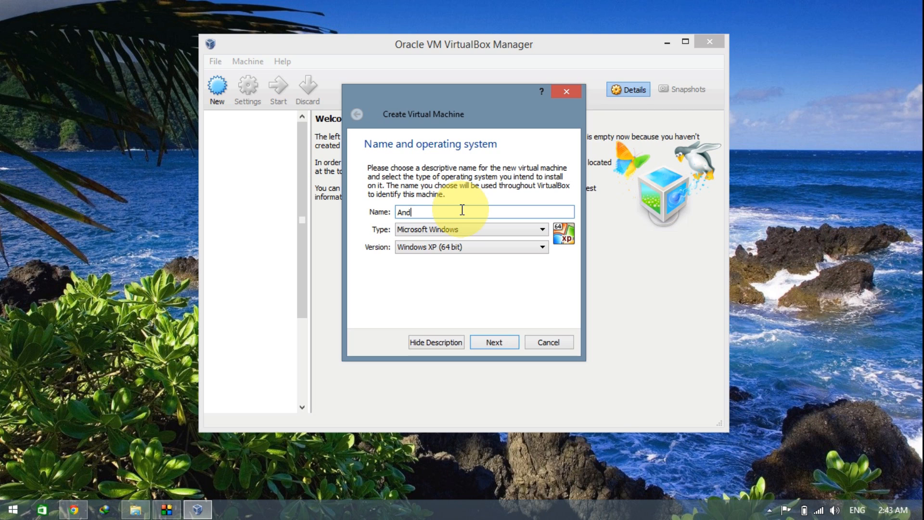
text(roid)
click(458, 229)
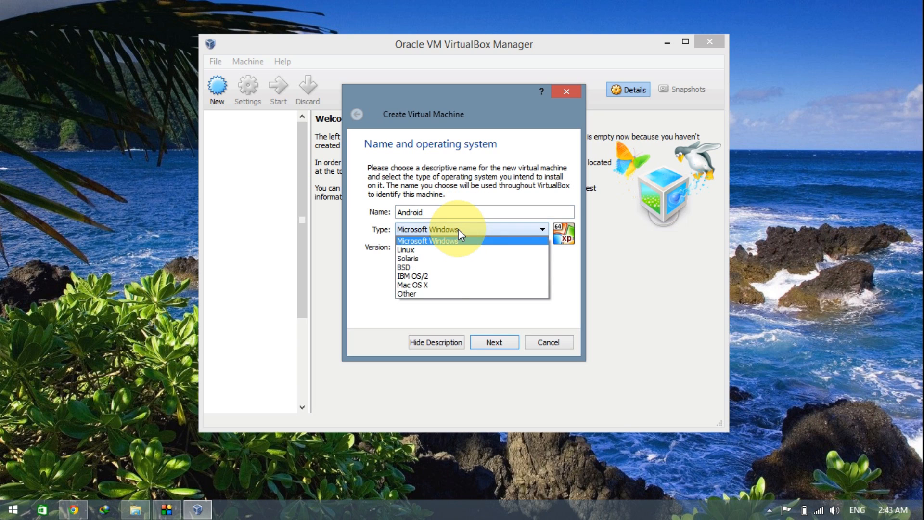
click(428, 292)
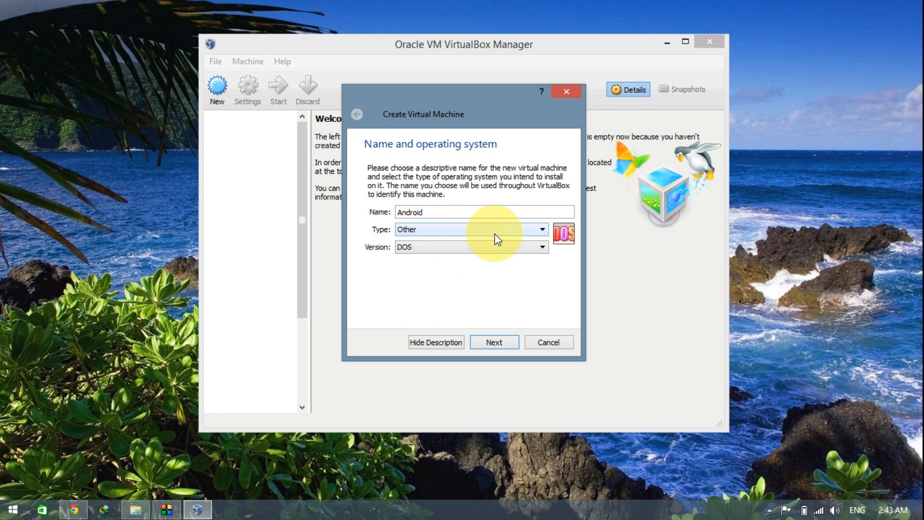
click(487, 247)
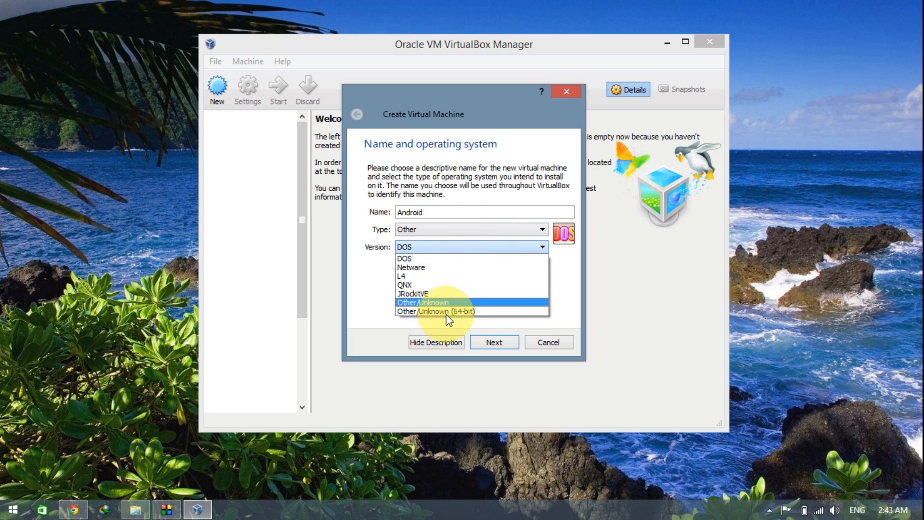
click(443, 312)
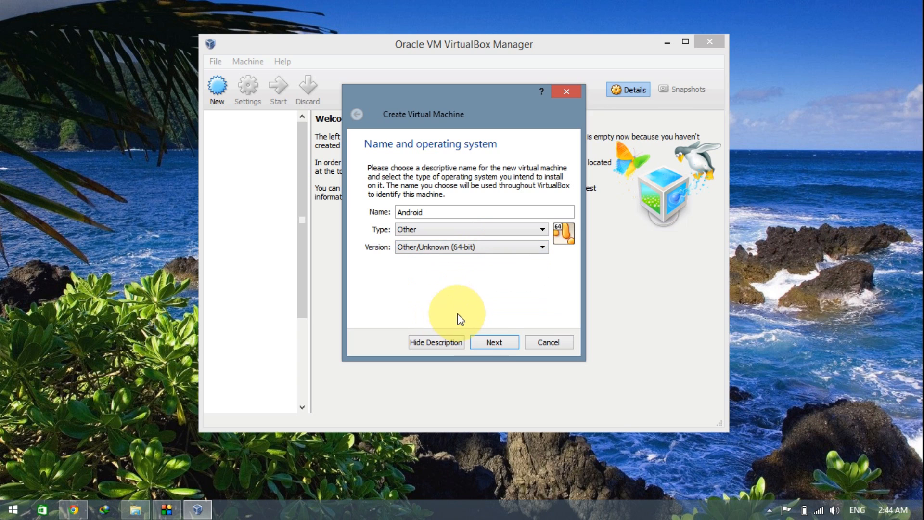
click(494, 342)
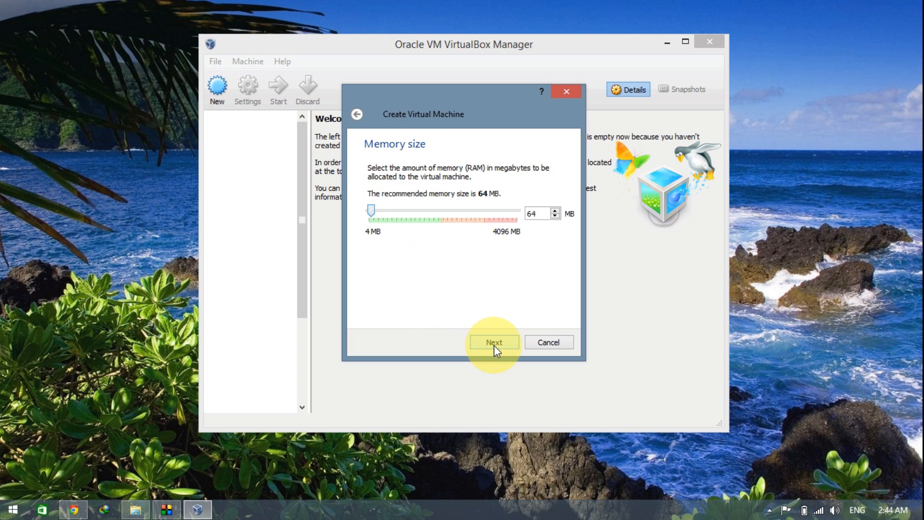
Step: Set the virtual machine's memory size to 1000 MB
click(536, 213)
double_click(536, 212)
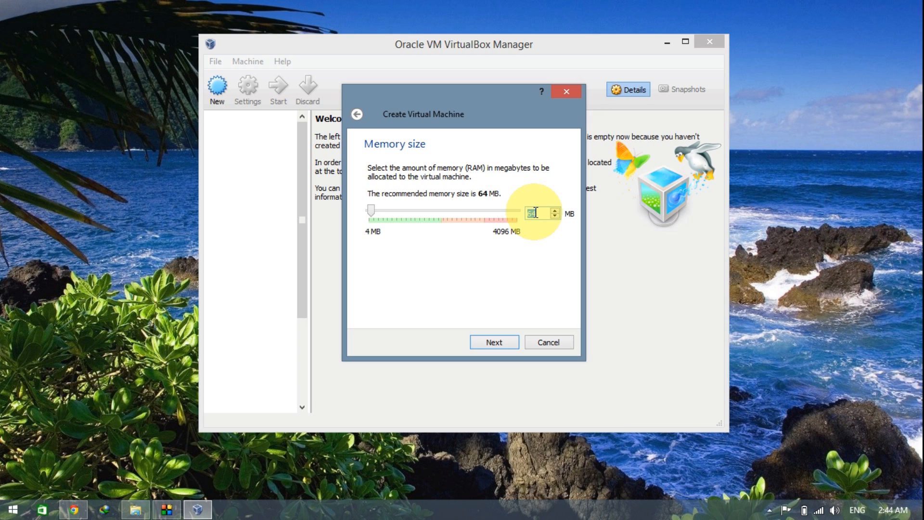
text(1000)
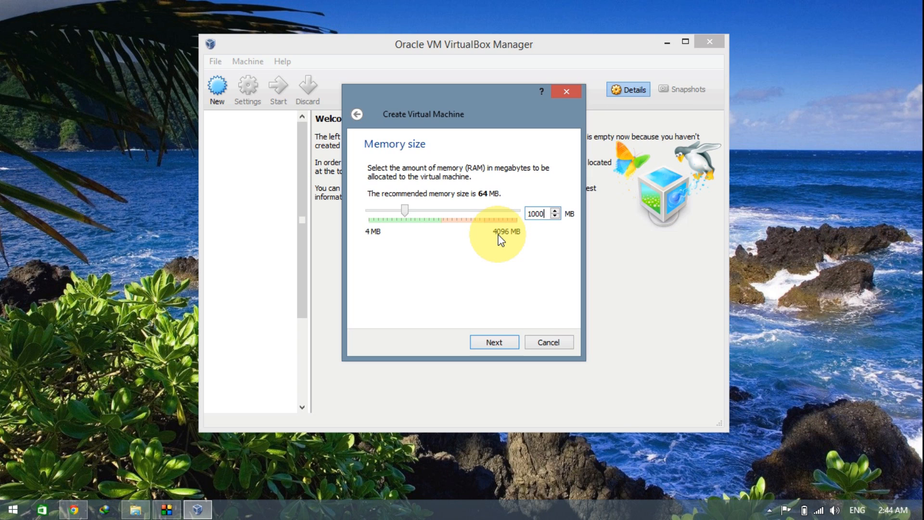
click(497, 342)
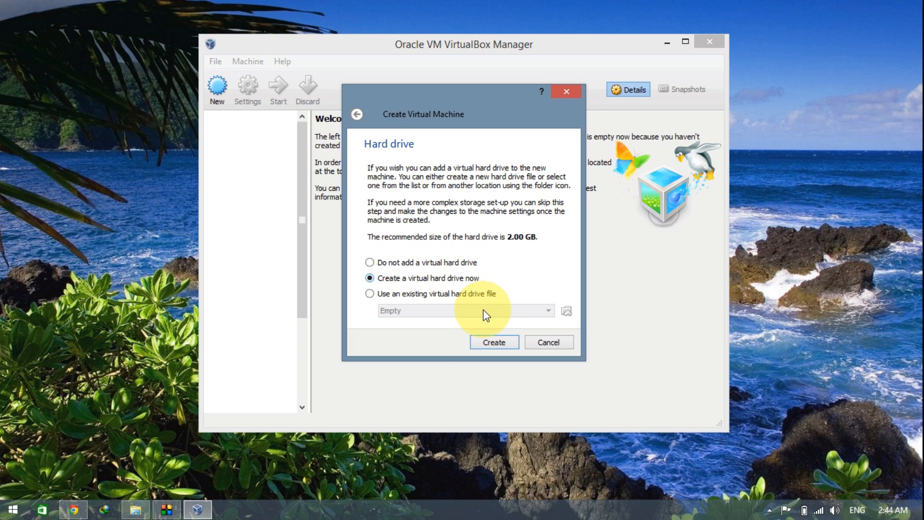
Step: Create a dynamically allocated VDI virtual hard drive named Android with a size of 5.00 GB
click(499, 342)
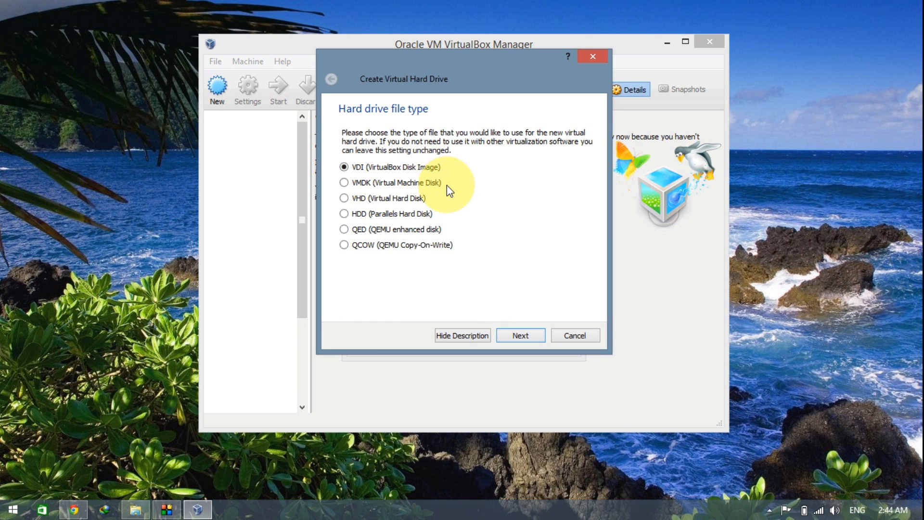
click(525, 334)
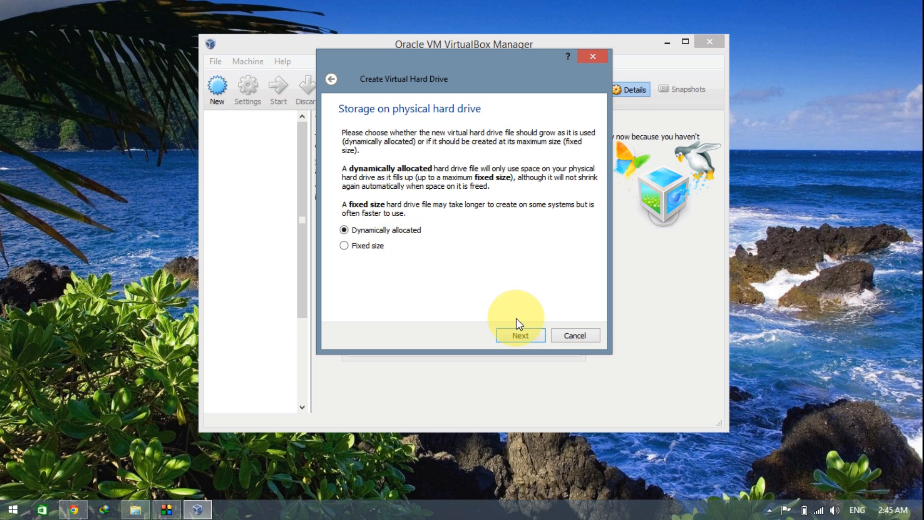
click(529, 336)
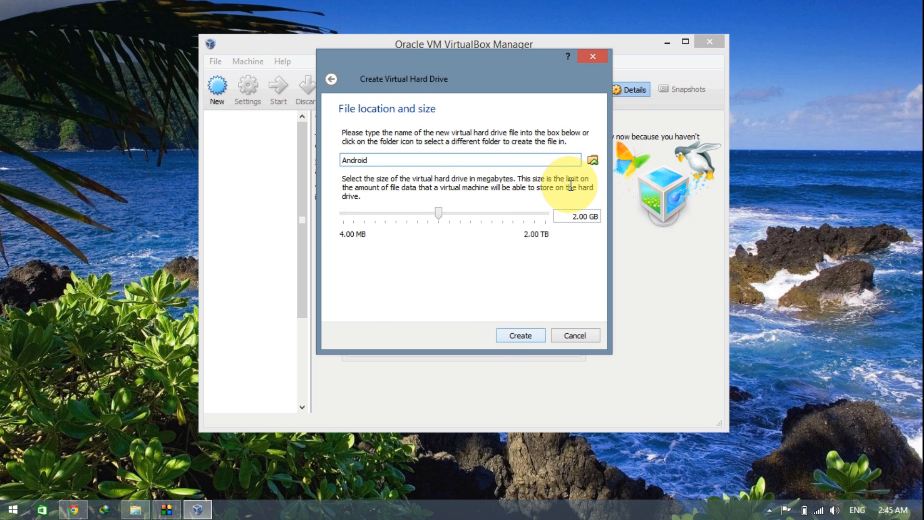
drag(577, 216, 566, 215)
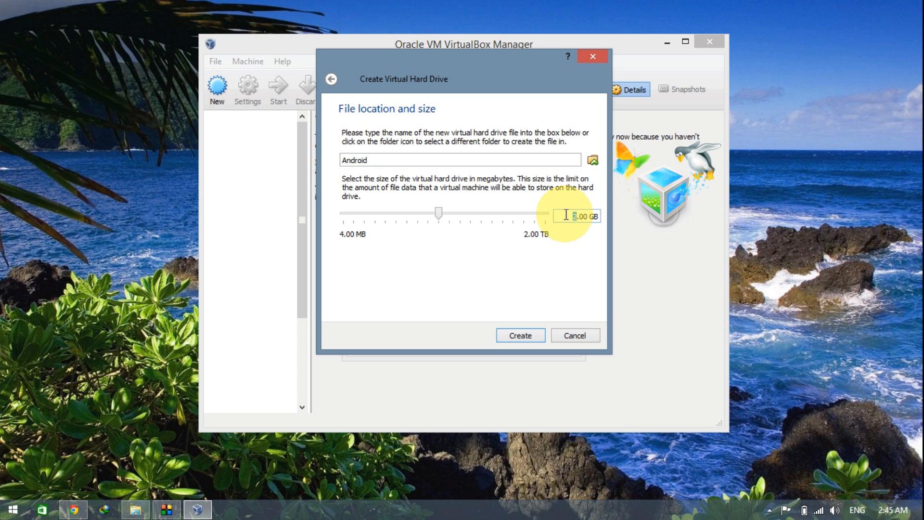
text(5)
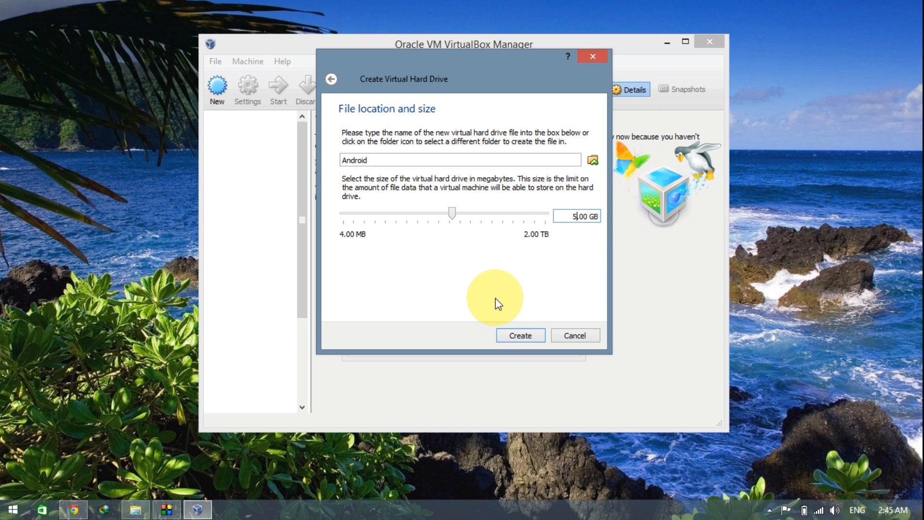
click(516, 337)
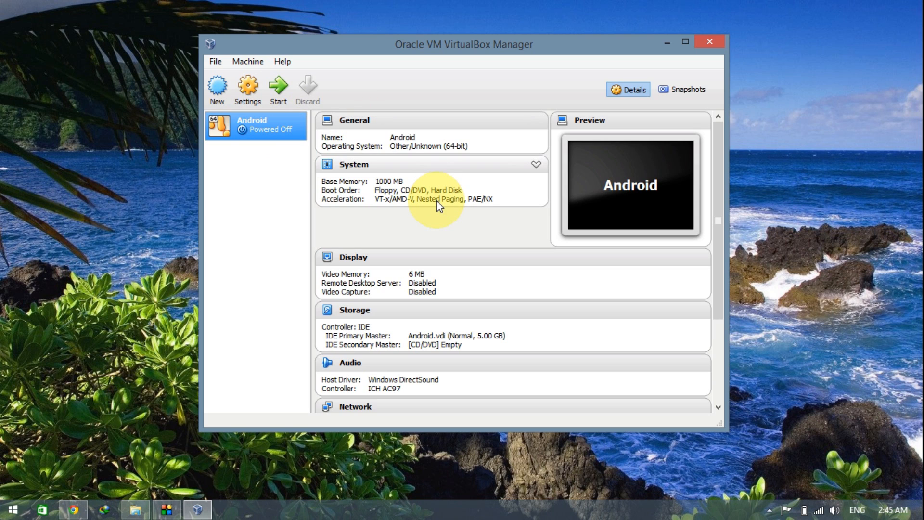
Step: Start the Android virtual machine using android-x86-4.4-RC2.iso from the Desktop as its start-up disk
double_click(283, 137)
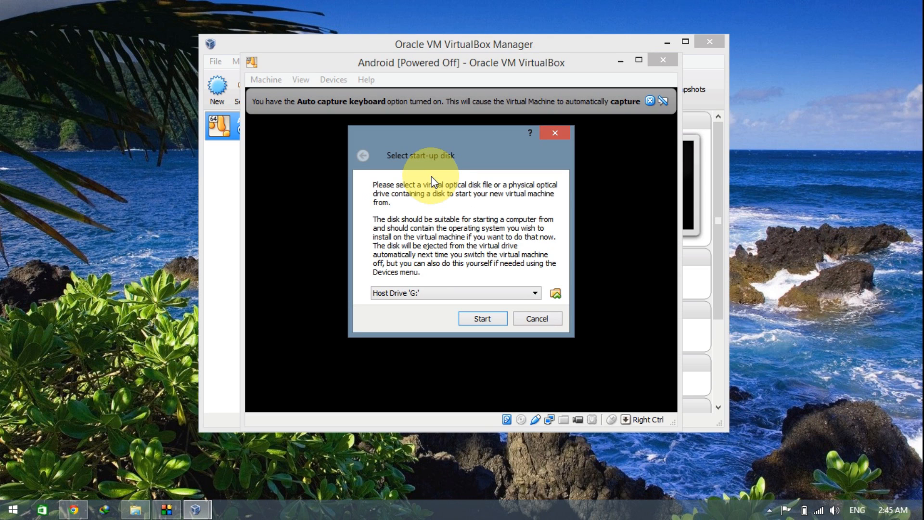
click(555, 293)
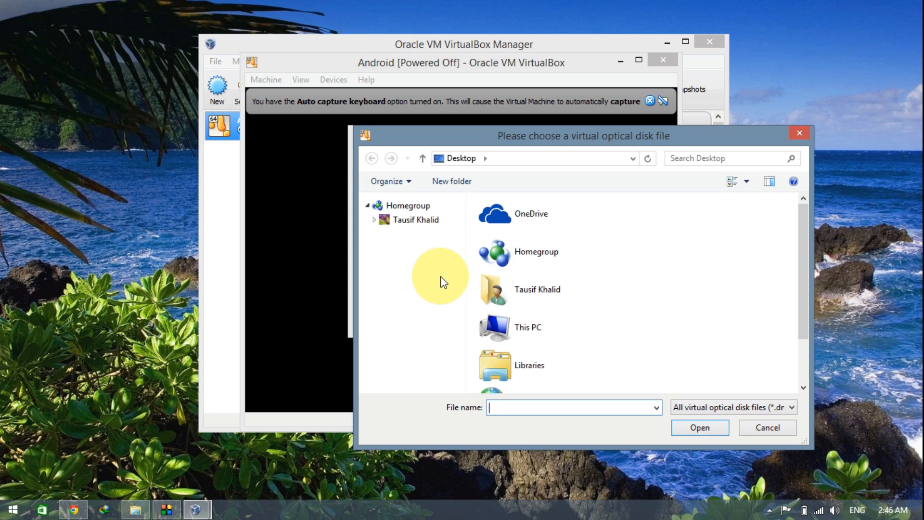
click(413, 264)
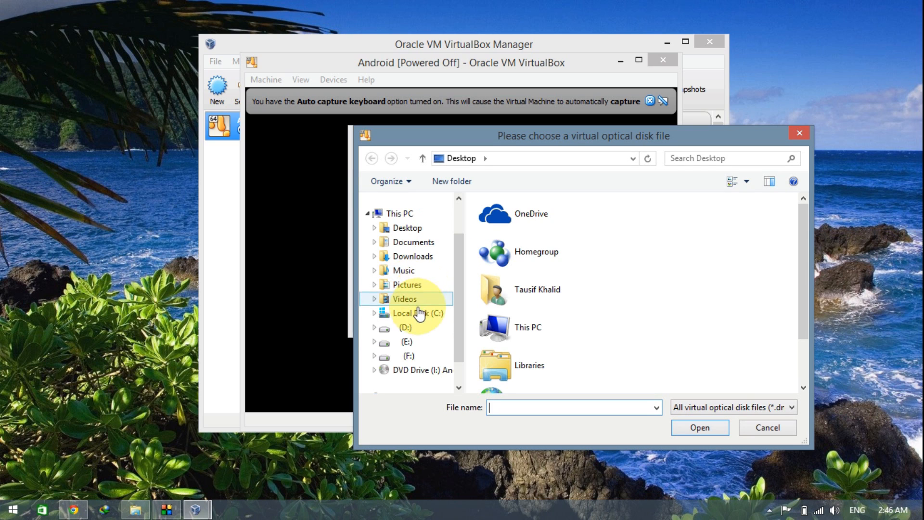
click(428, 226)
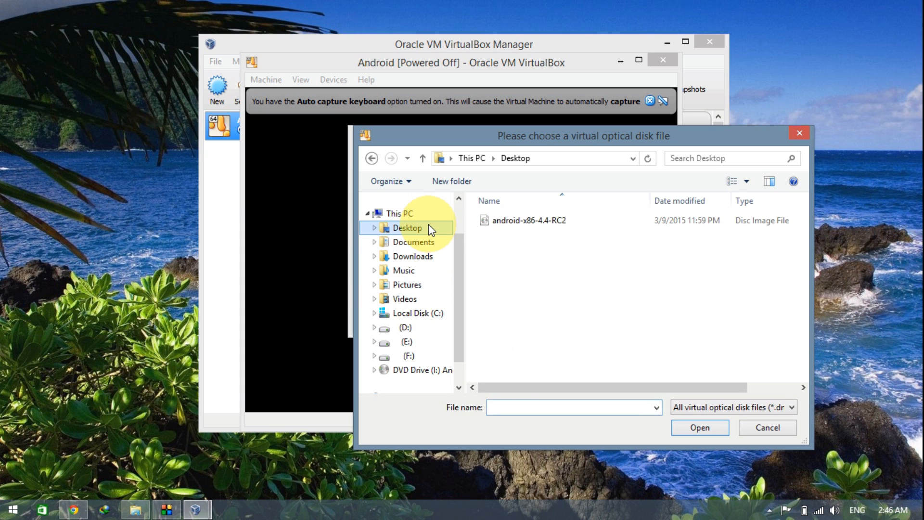
double_click(564, 221)
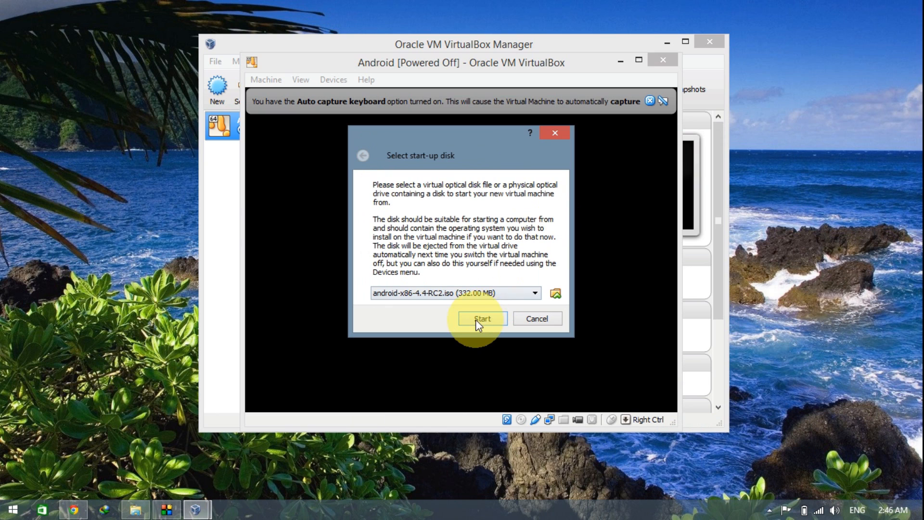
click(481, 318)
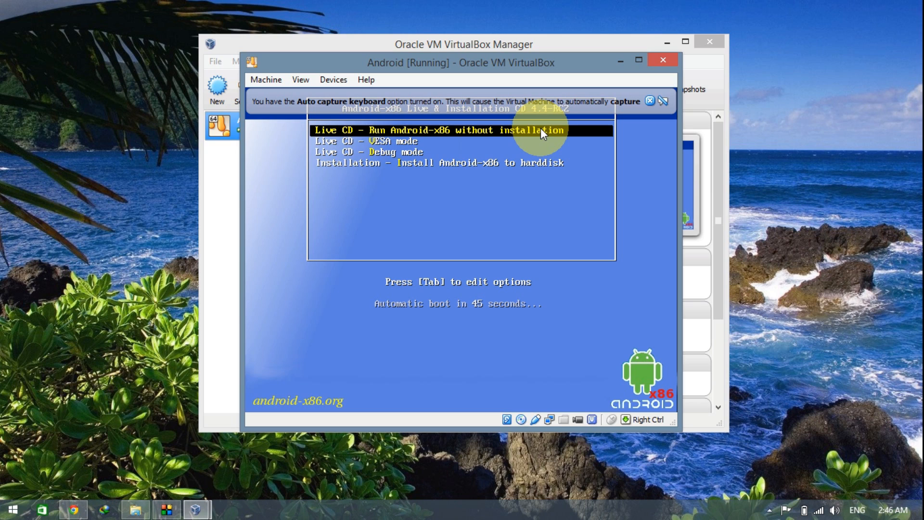
Step: Boot into the option that installs Android-x86 to harddisk and dismiss the keyboard capture and mouse integration notices
key(Down)
key(Down)
key(Down)
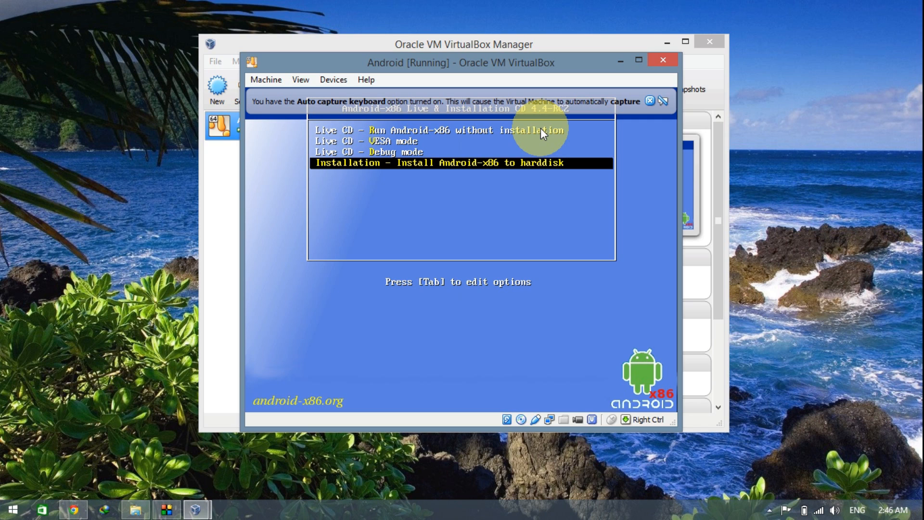
key(Return)
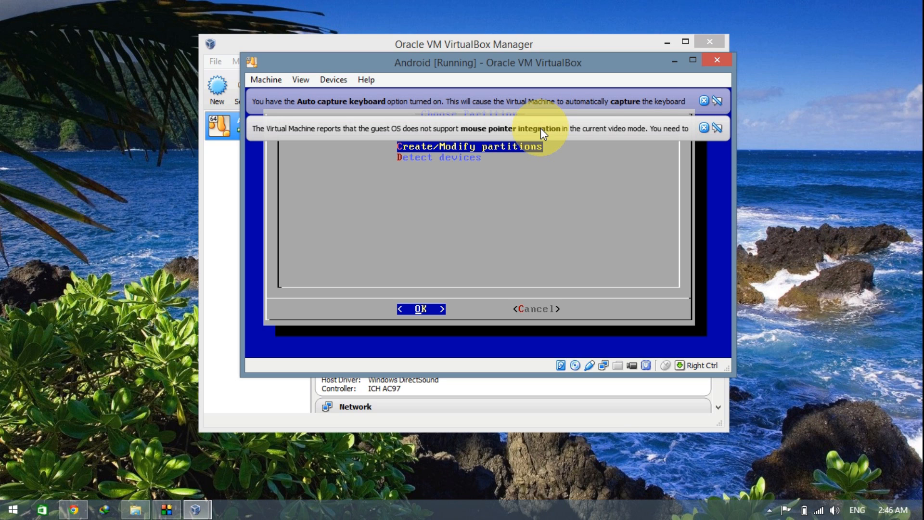
click(704, 127)
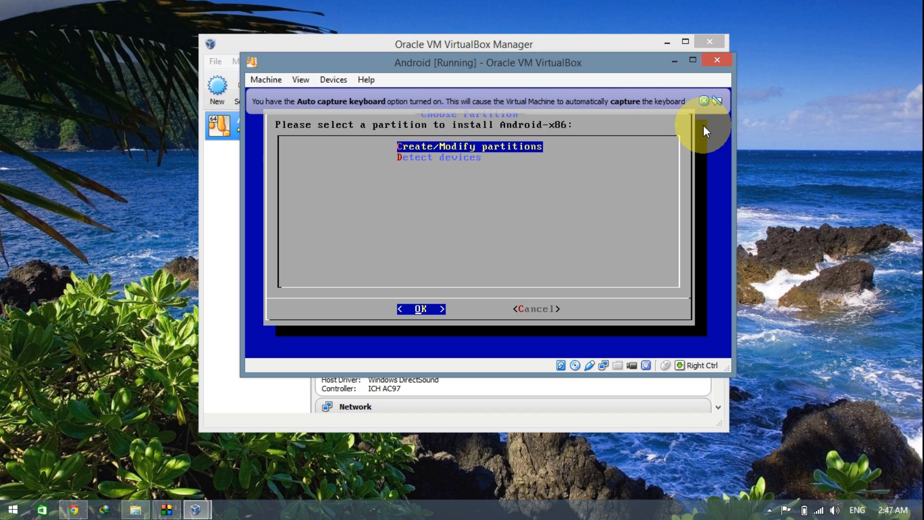
click(704, 99)
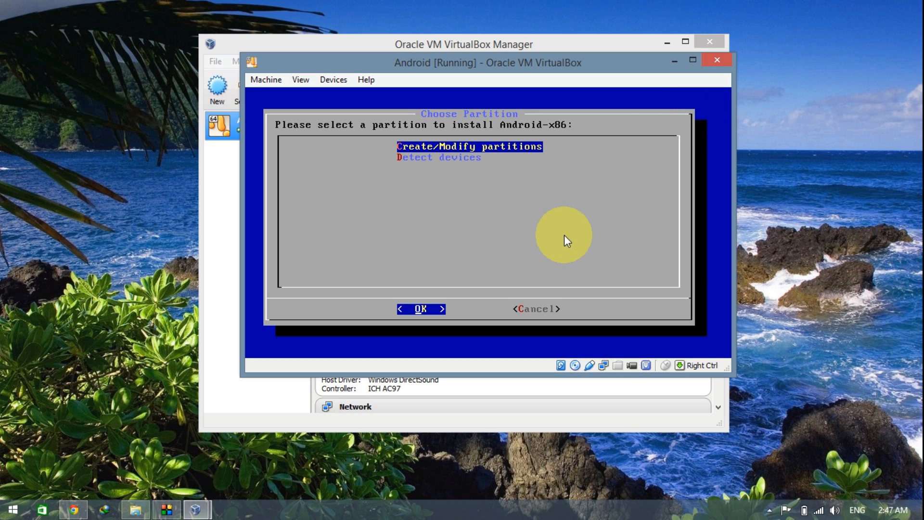
Step: Open the partition editor and create a new primary partition of 5362.88 MB from the free space
key(Return)
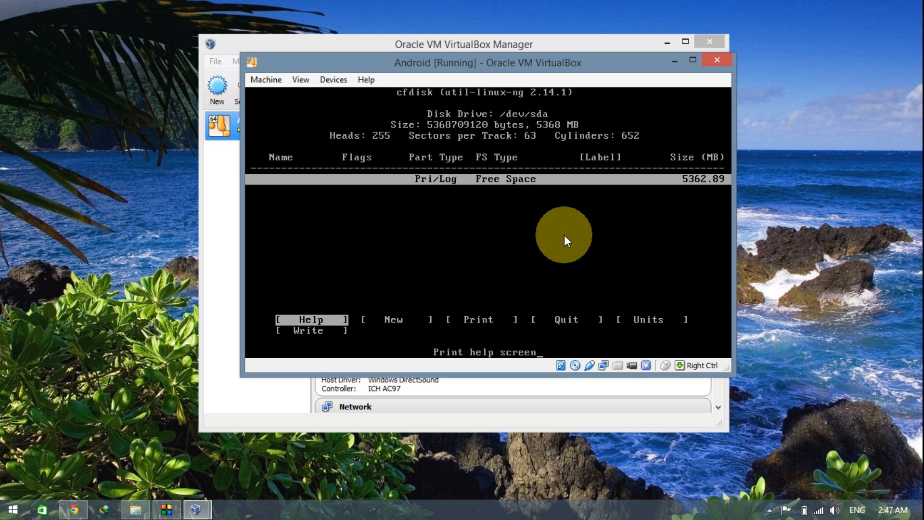
key(Right)
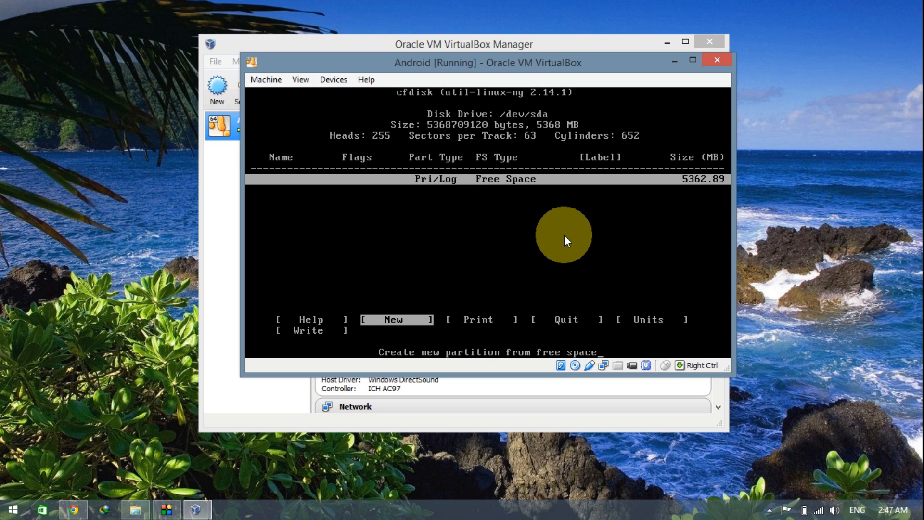
key(Left)
key(Right)
key(Left)
key(Right)
key(Return)
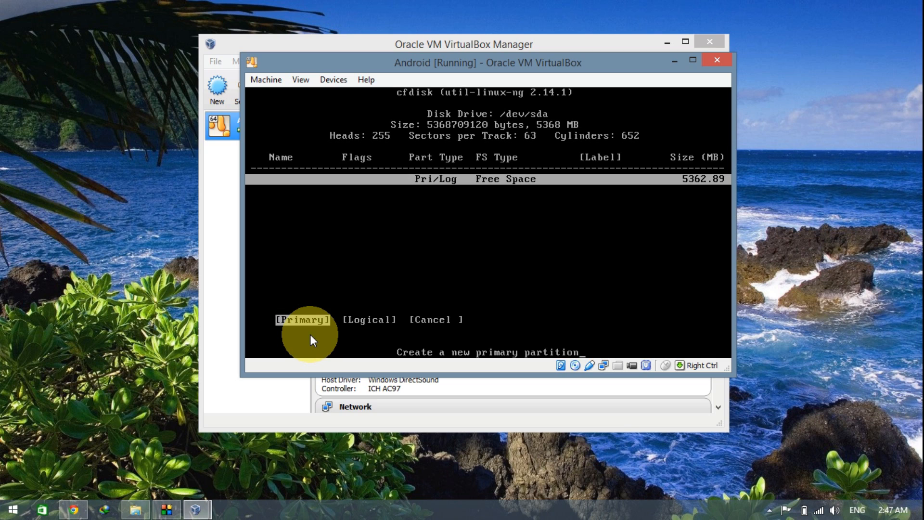
key(Return)
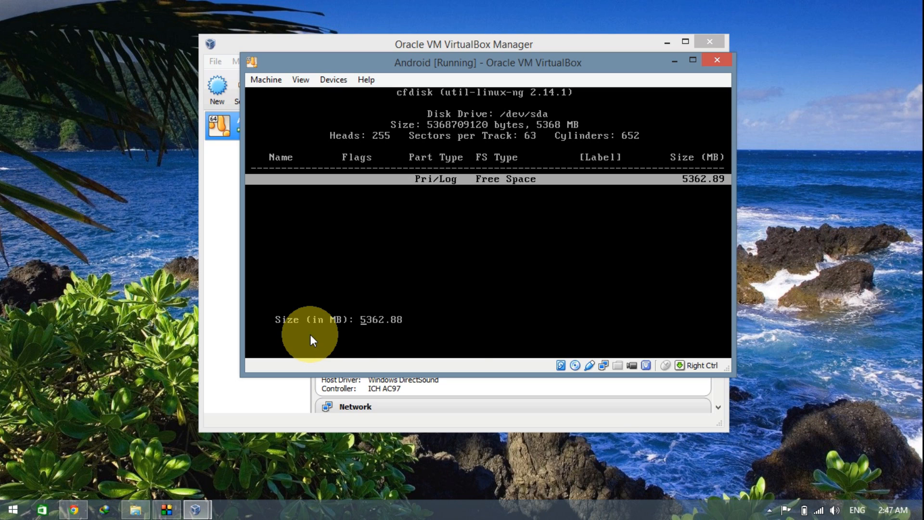
key(Return)
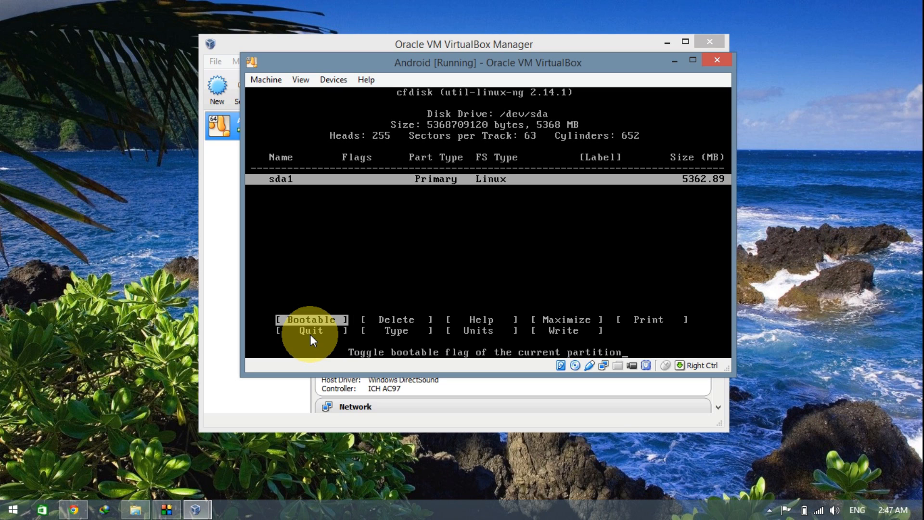
Step: Turn on the bootable flag for the sda1 partition
key(Right)
key(Left)
key(Return)
Step: Write the partition table to disk, answering yes to the confirmation
key(Right)
key(Right)
key(Right)
key(Right)
key(Right)
key(Right)
key(Right)
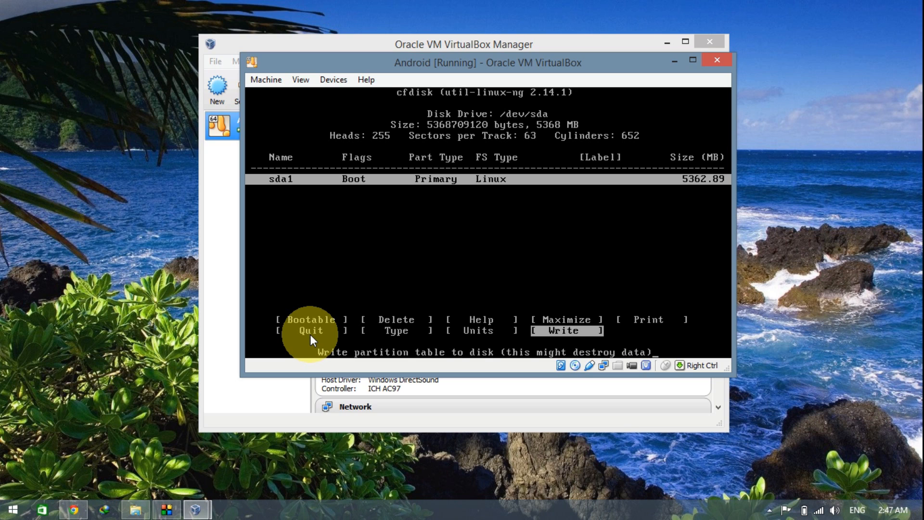
key(Return)
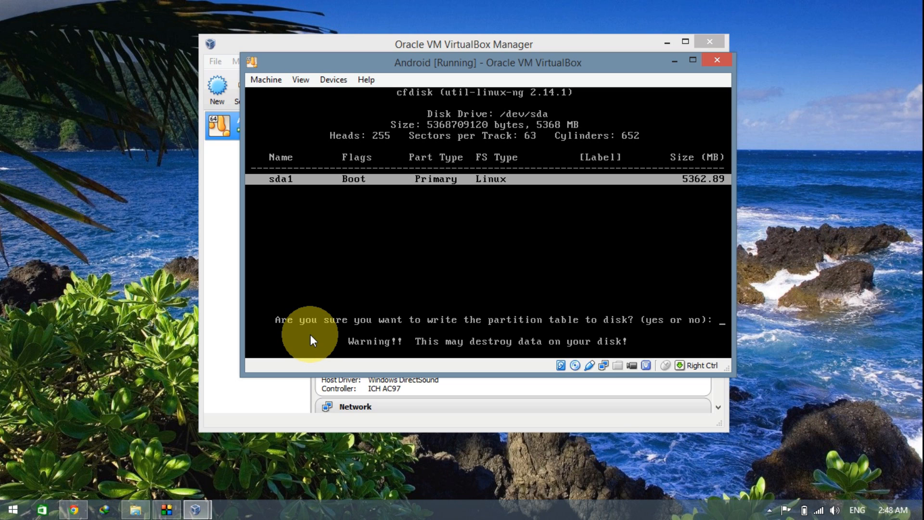
text(yes)
key(Return)
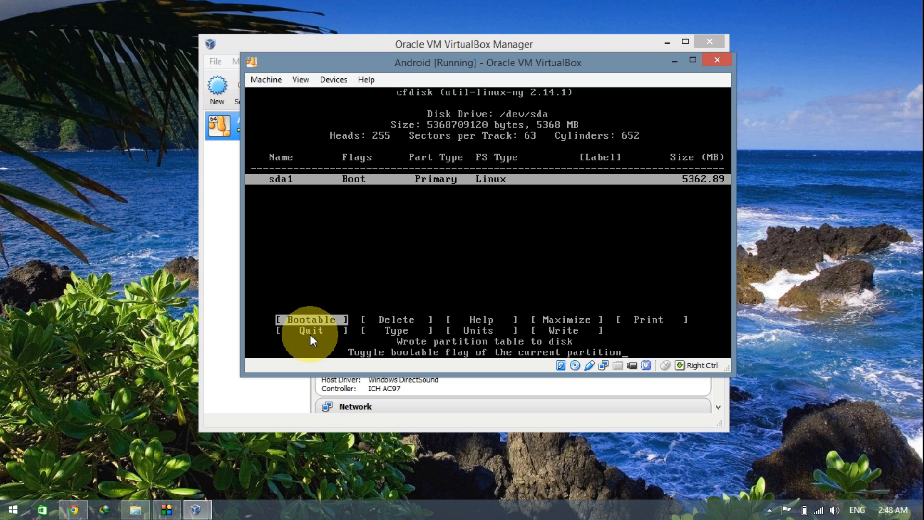
Step: Quit cfdisk and return to the installer's partition selection
key(Right)
key(Right)
key(Right)
key(Right)
key(Right)
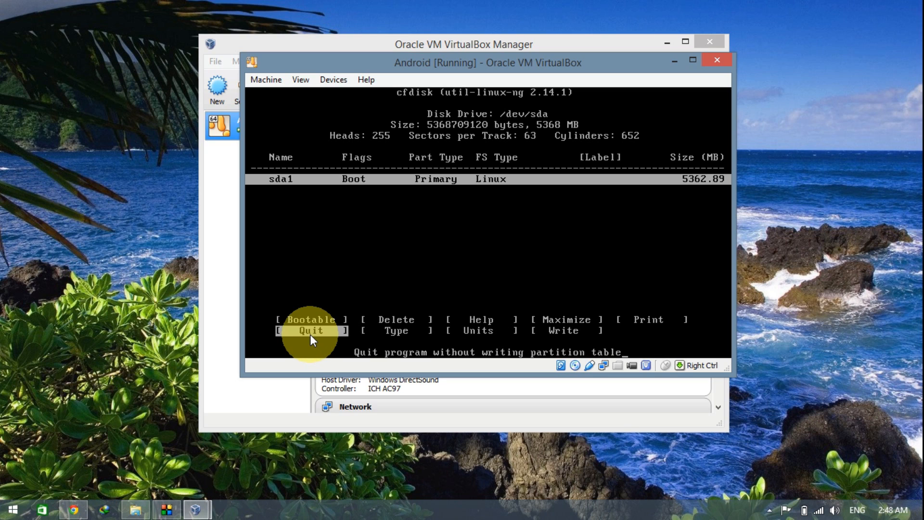
key(Return)
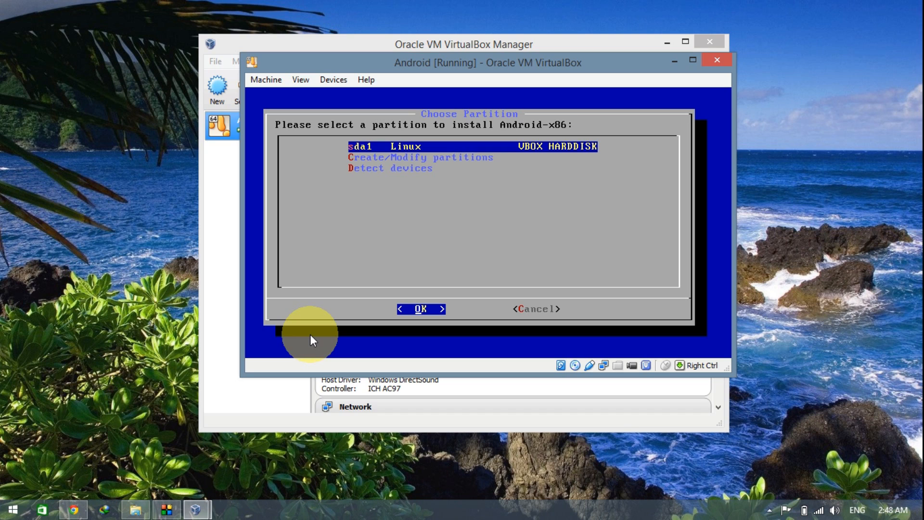
Step: Choose sda1 as the installation partition and format it with the ext3 filesystem
key(Return)
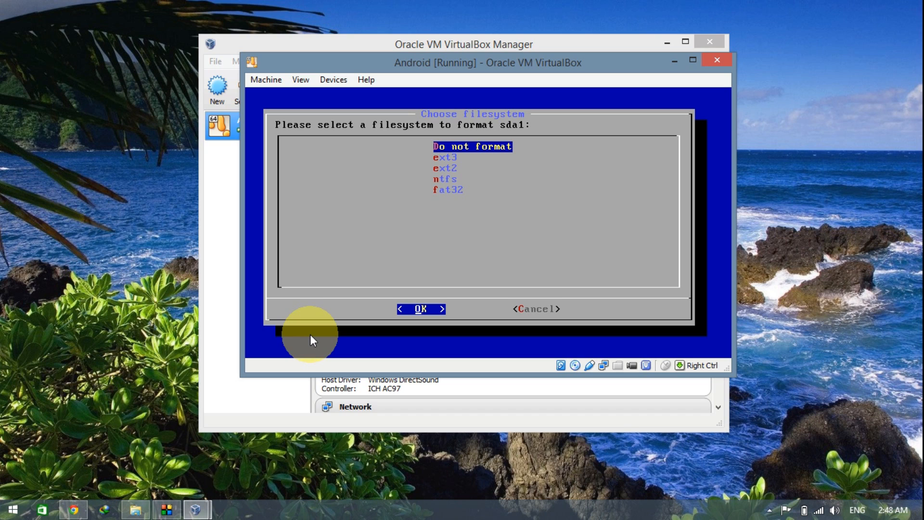
key(Down)
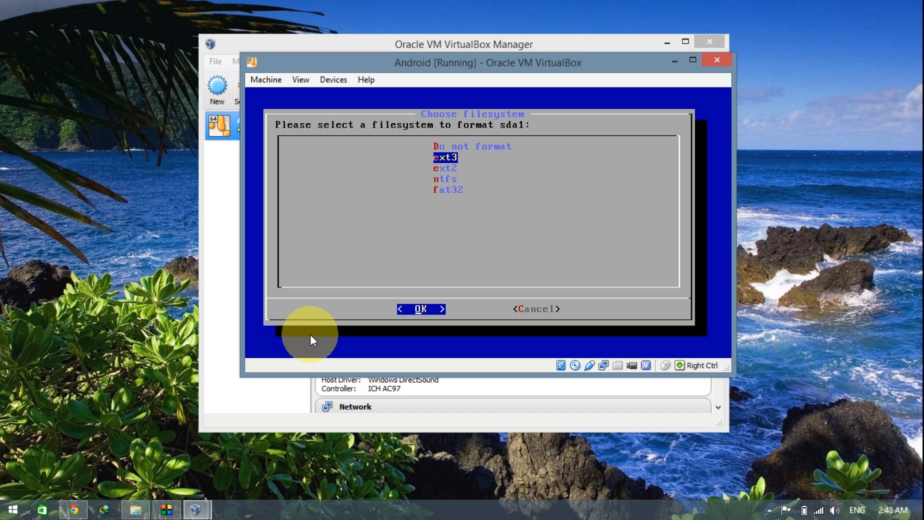
key(Return)
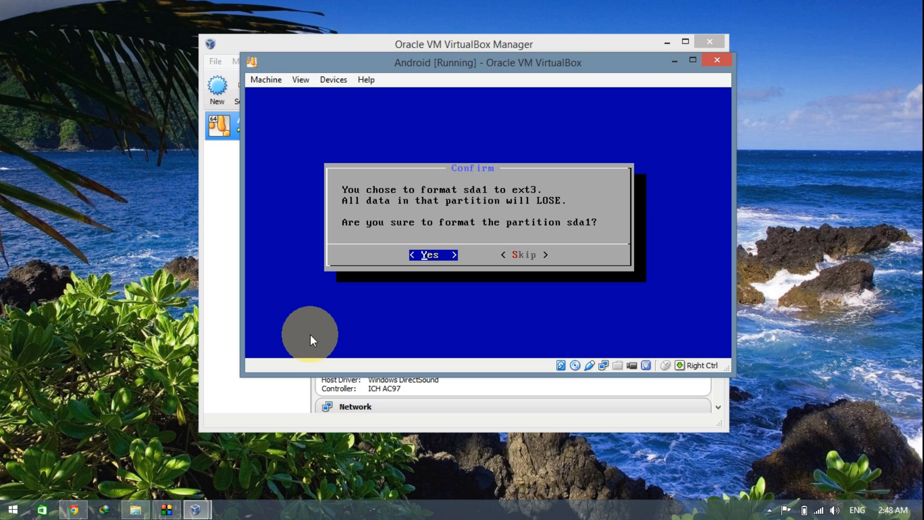
key(Return)
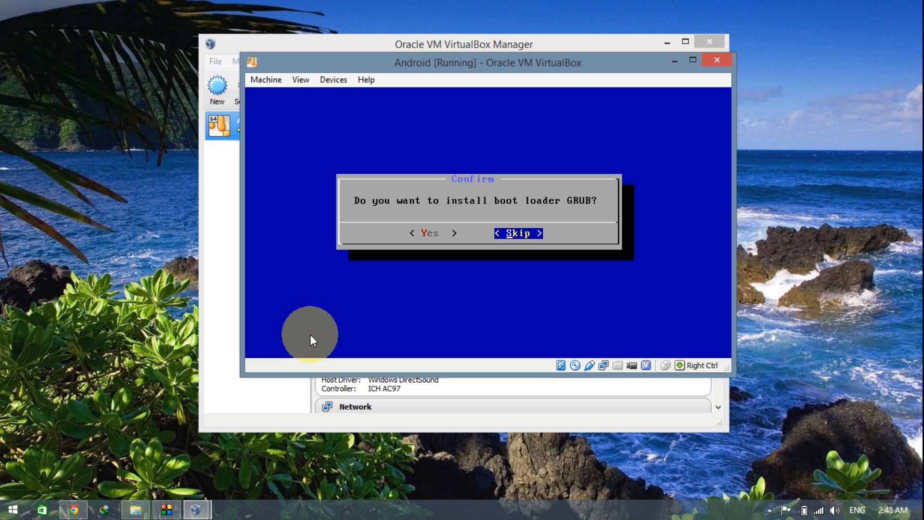
Step: Agree to install the GRUB boot loader and the /system directory as read-write
key(Left)
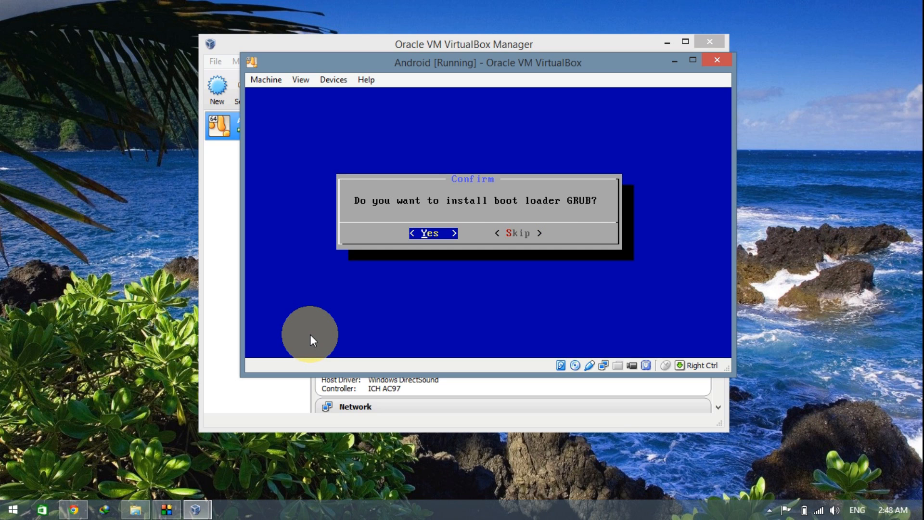
key(Return)
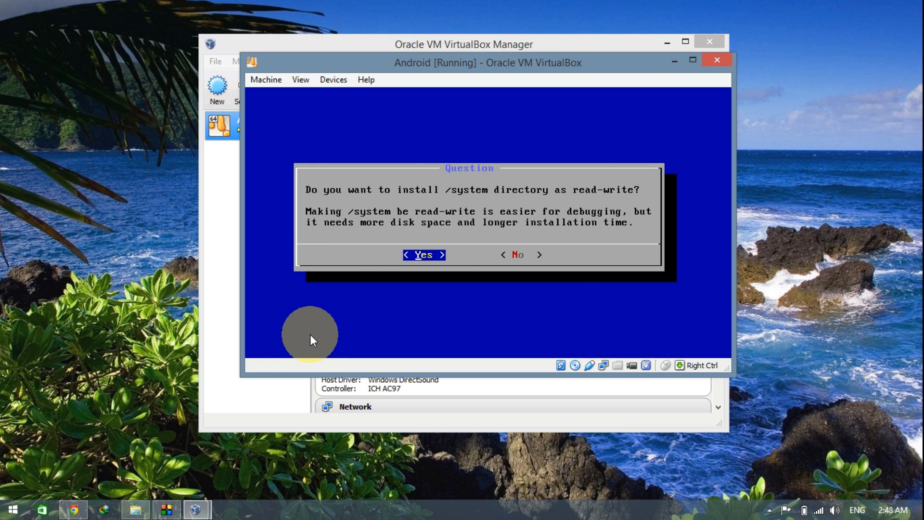
key(Return)
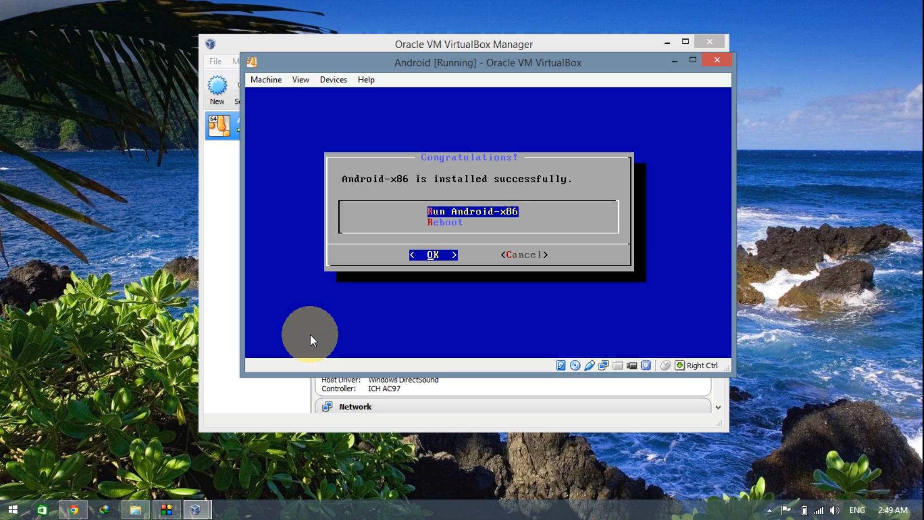
Step: Highlight Reboot in the finished installer and force-unmount android-x86-4.4-RC2.iso from the virtual CD/DVD drive
key(Down)
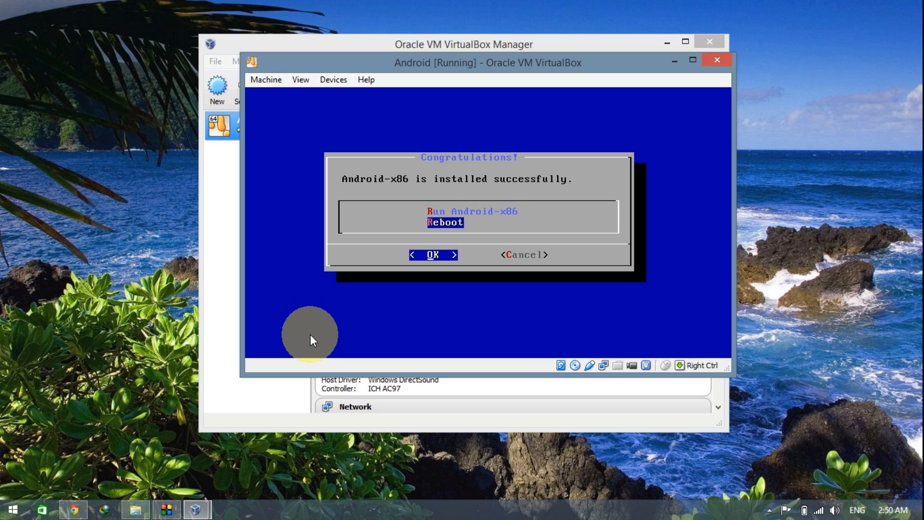
click(338, 80)
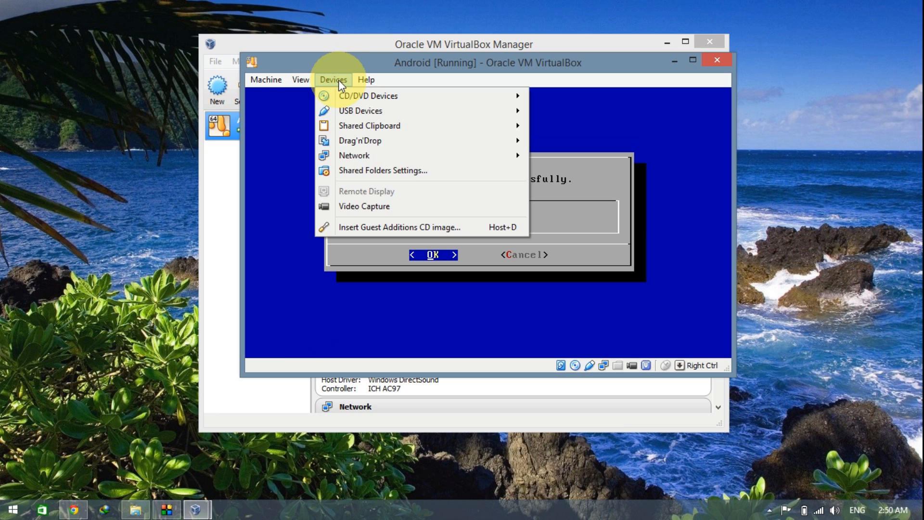
mouse_move(351, 96)
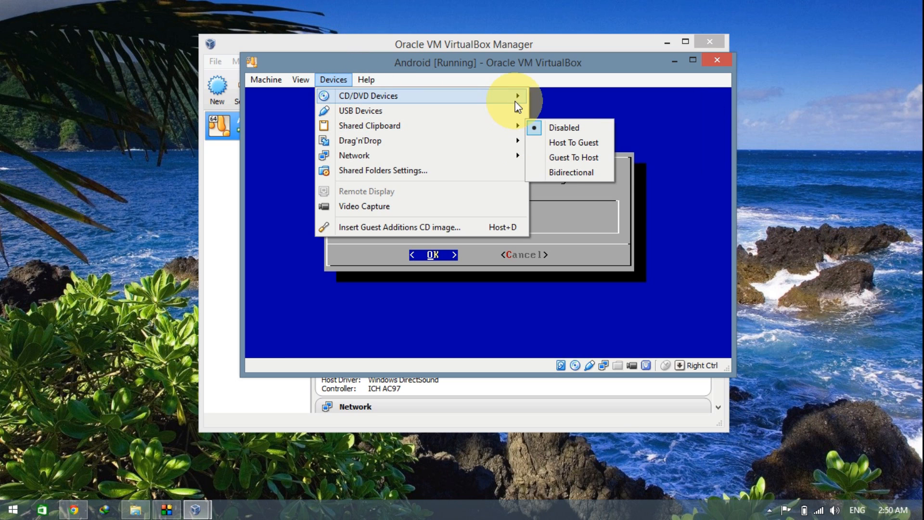
mouse_move(516, 98)
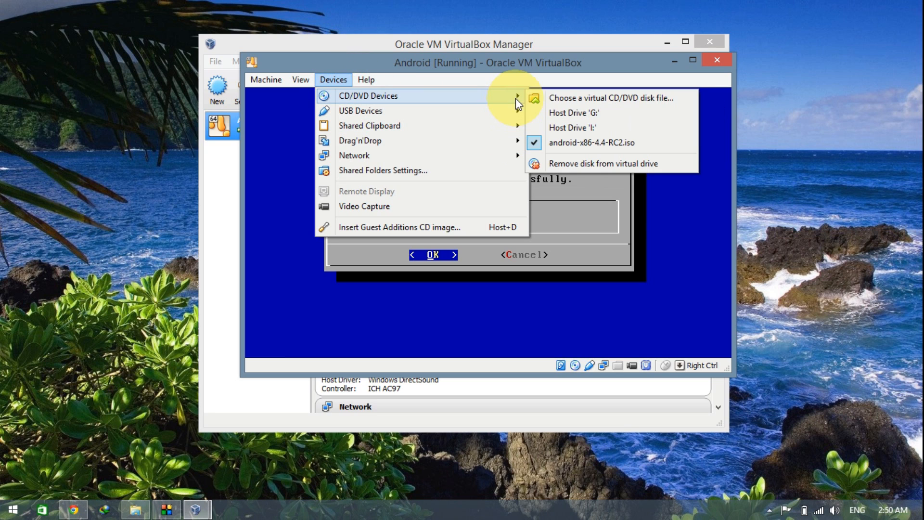
click(532, 145)
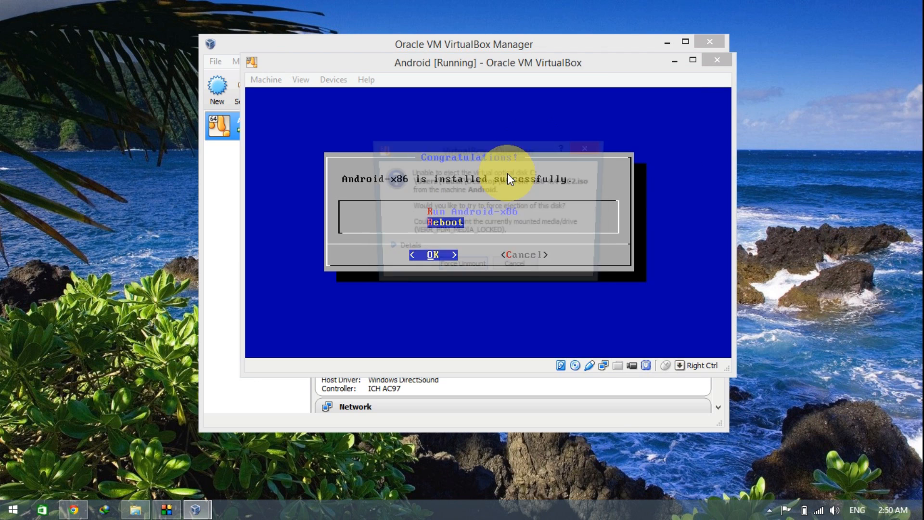
click(457, 270)
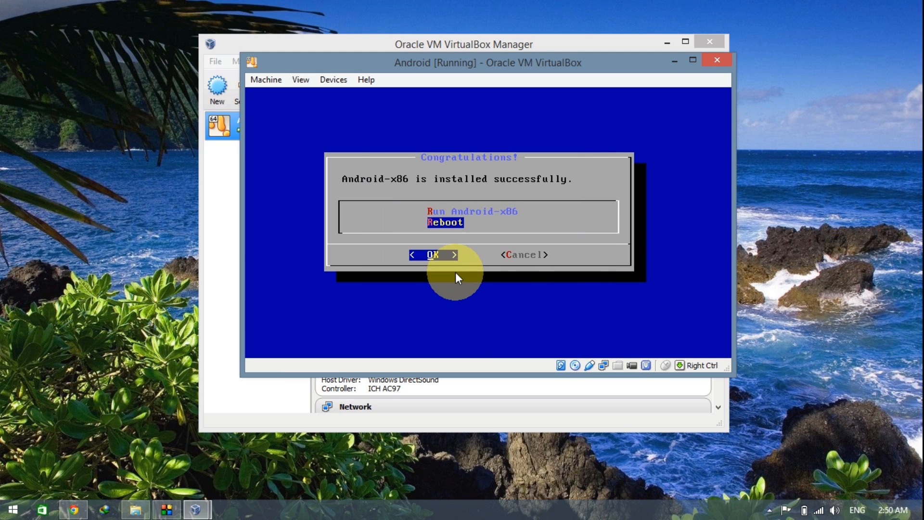
Step: Reboot the virtual machine, dismissing the mouse pointer integration notice and moving its window higher on the desktop
click(421, 258)
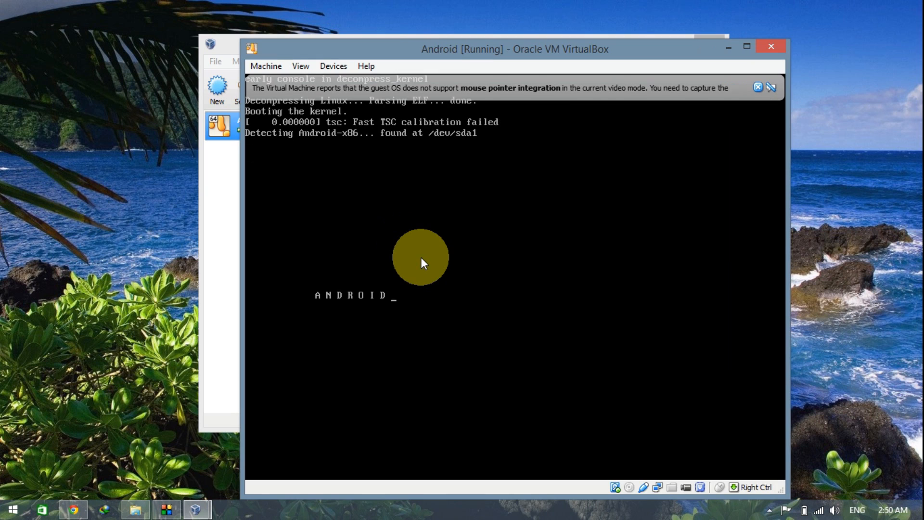
click(755, 89)
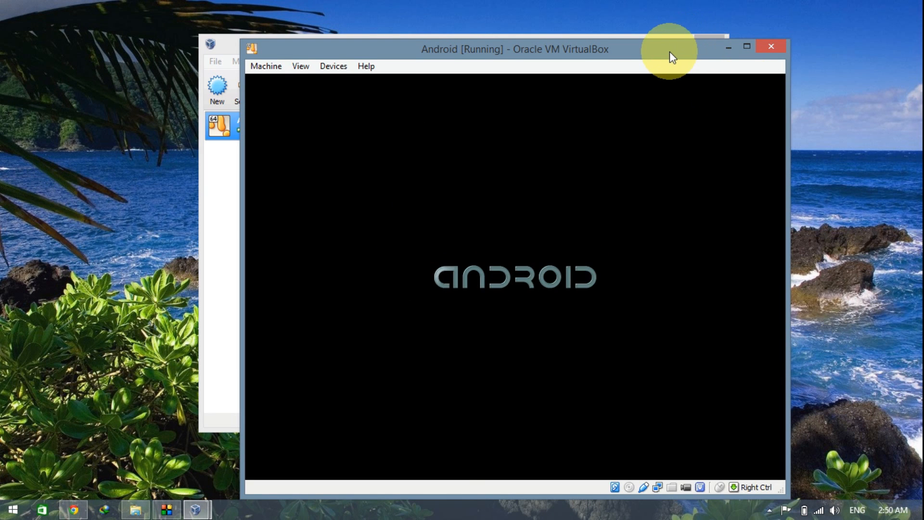
drag(670, 52, 630, 27)
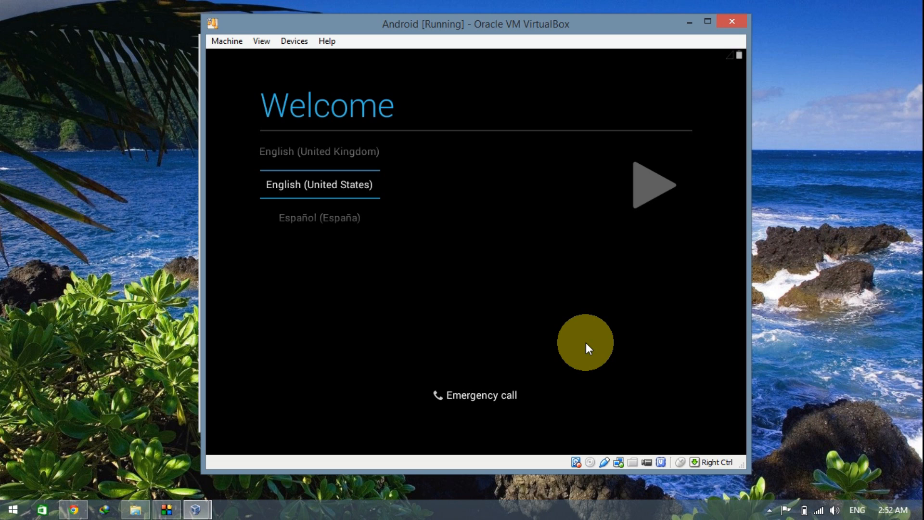
Step: Capture the mouse in the virtual machine and continue Android setup with English (United States) as the language
click(655, 183)
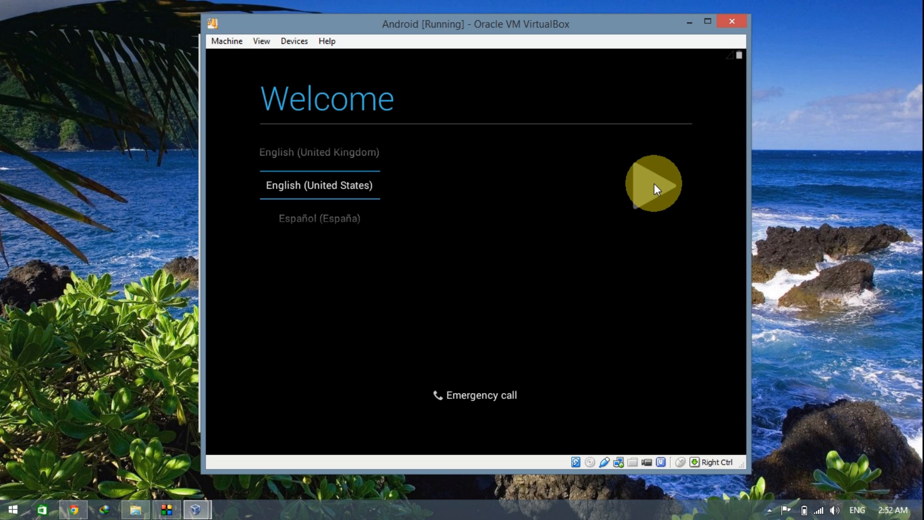
click(654, 183)
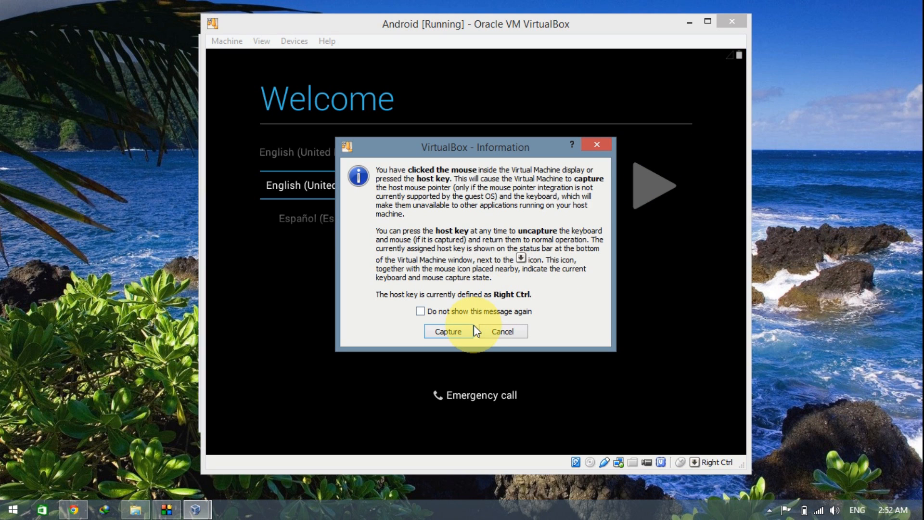
click(450, 331)
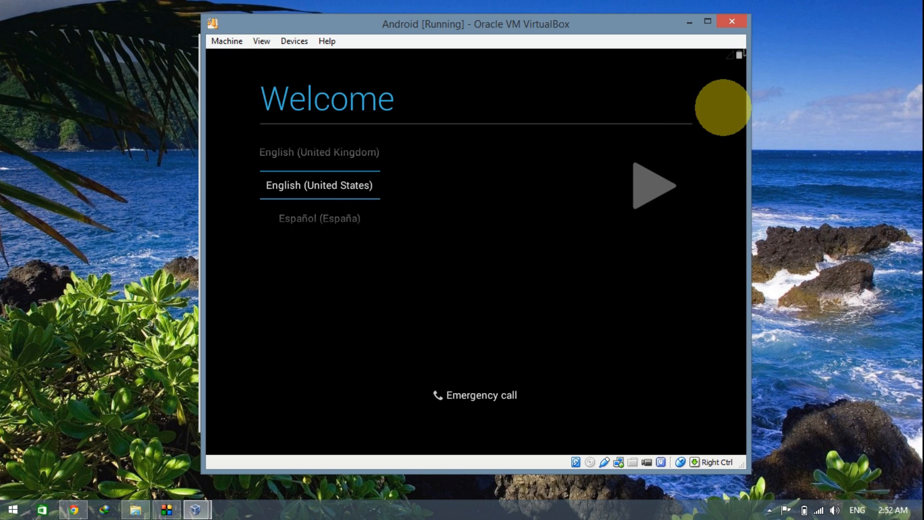
click(653, 191)
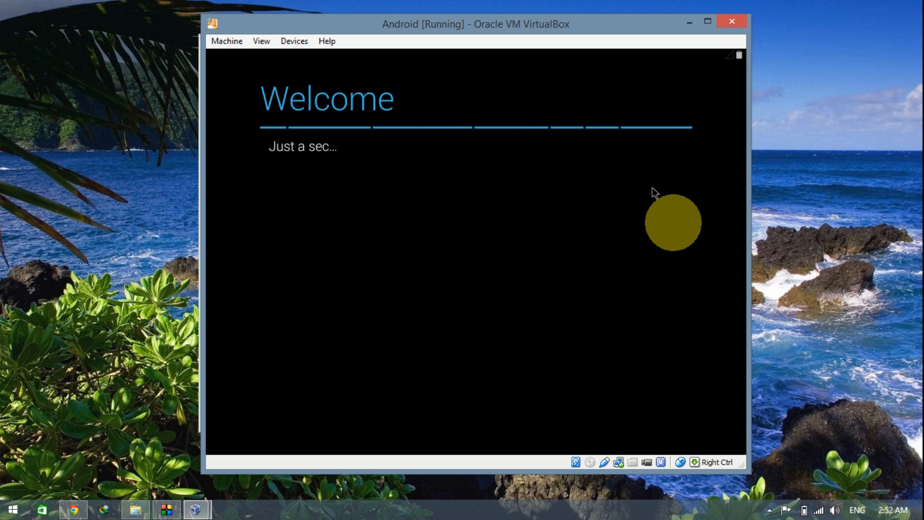
click(653, 191)
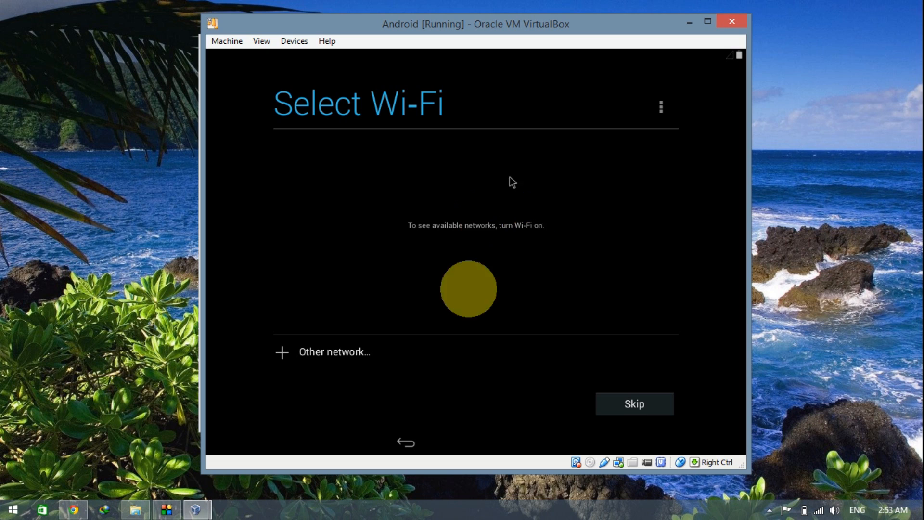
Step: Skip the Wi-Fi selection and confirm skipping it anyway at the data charges warning
click(649, 407)
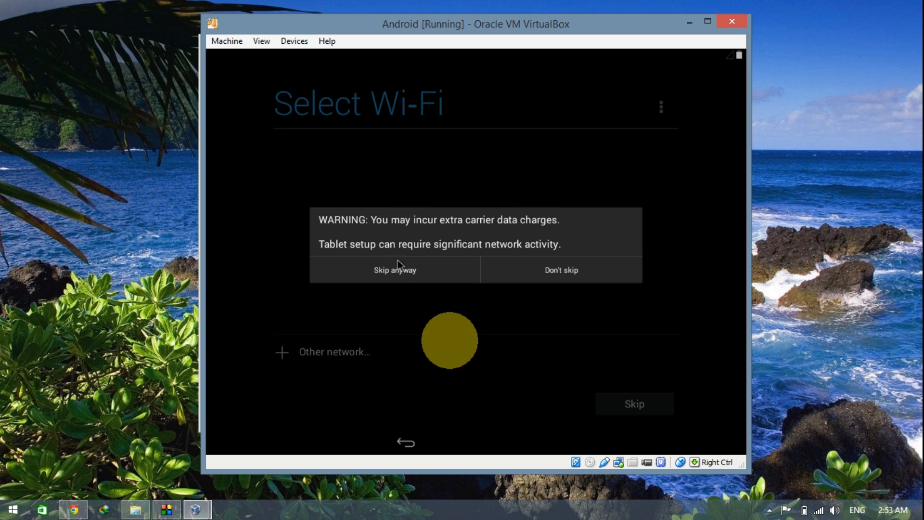
click(408, 273)
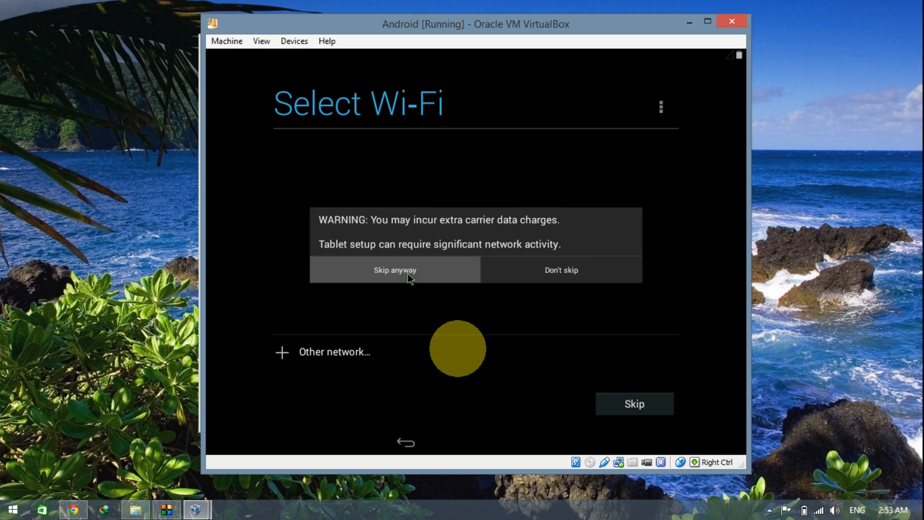
click(408, 273)
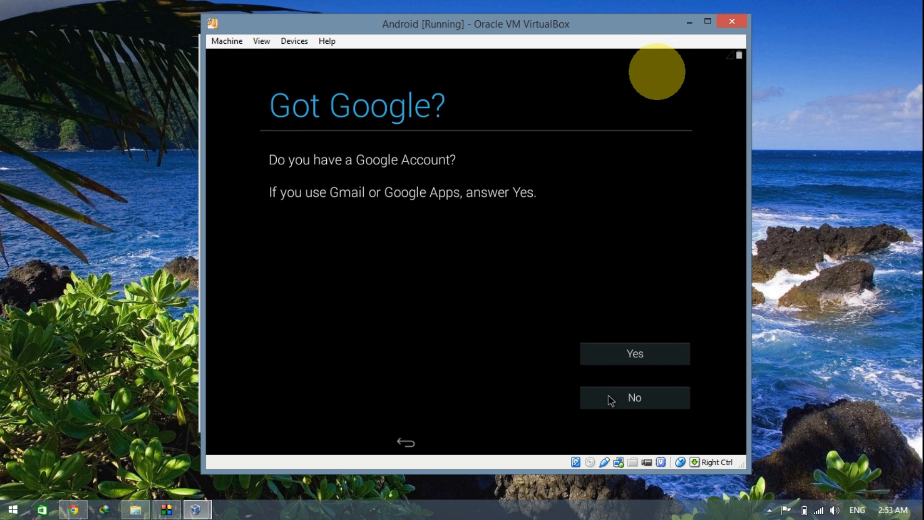
Step: Decline a Google account for now and accept both location options and the Kolkata date and time settings
click(641, 400)
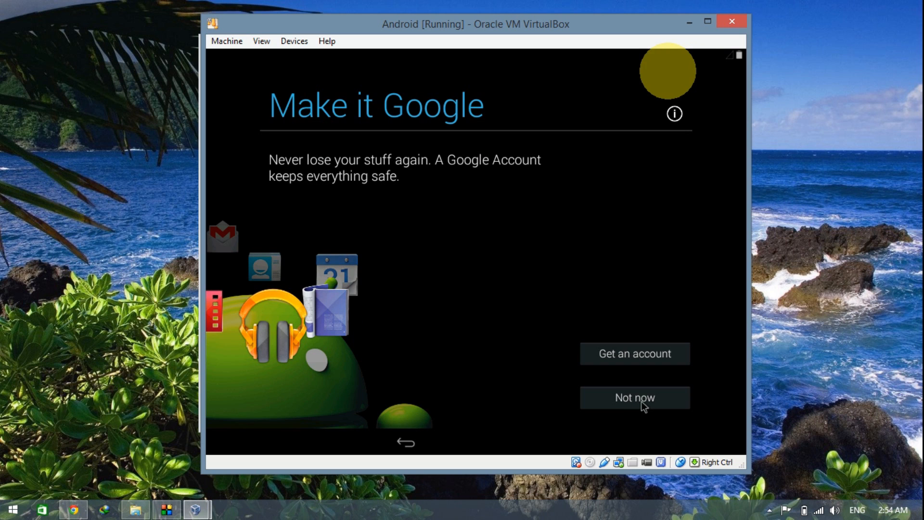
click(642, 400)
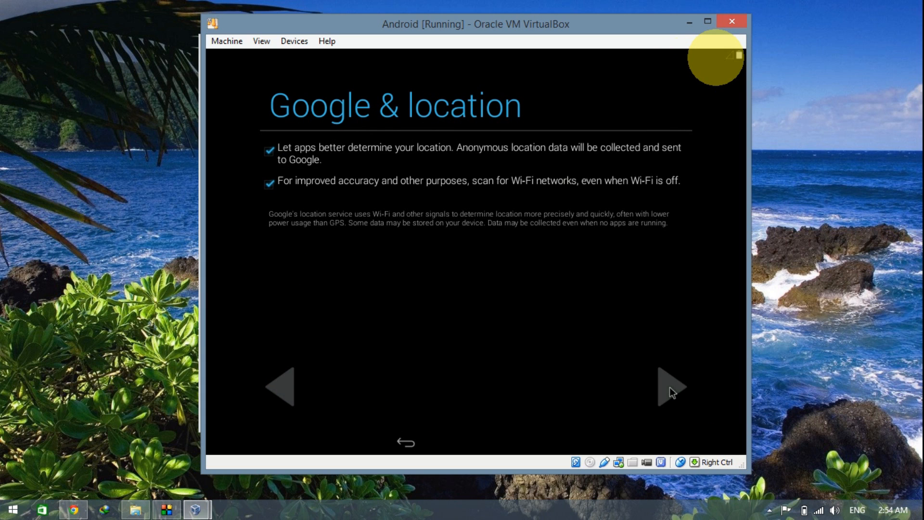
click(670, 388)
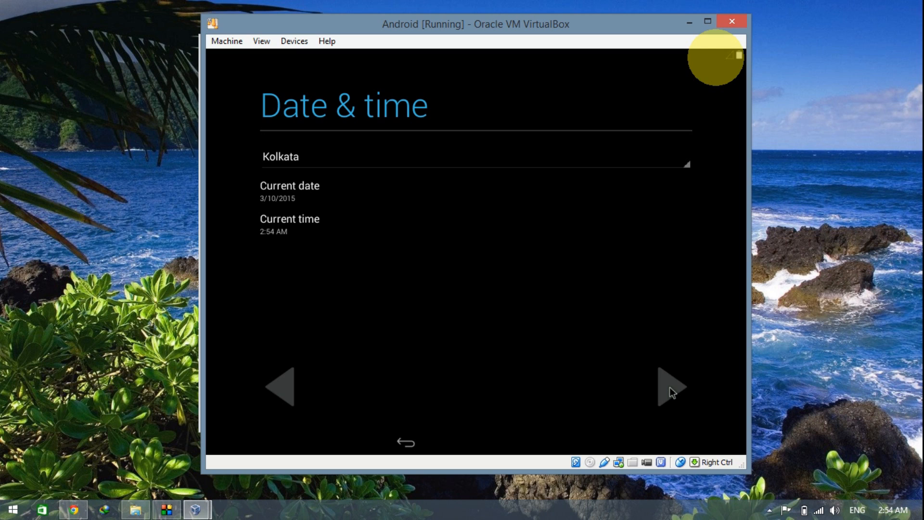
click(668, 387)
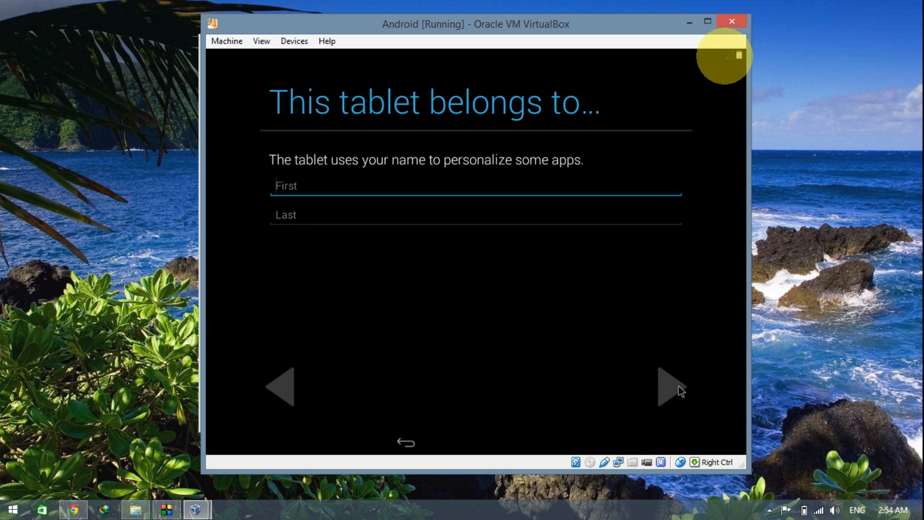
Step: Enter the tablet owner's first and last name, and accept the Google services terms to finish setup
text(Tausif)
click(547, 221)
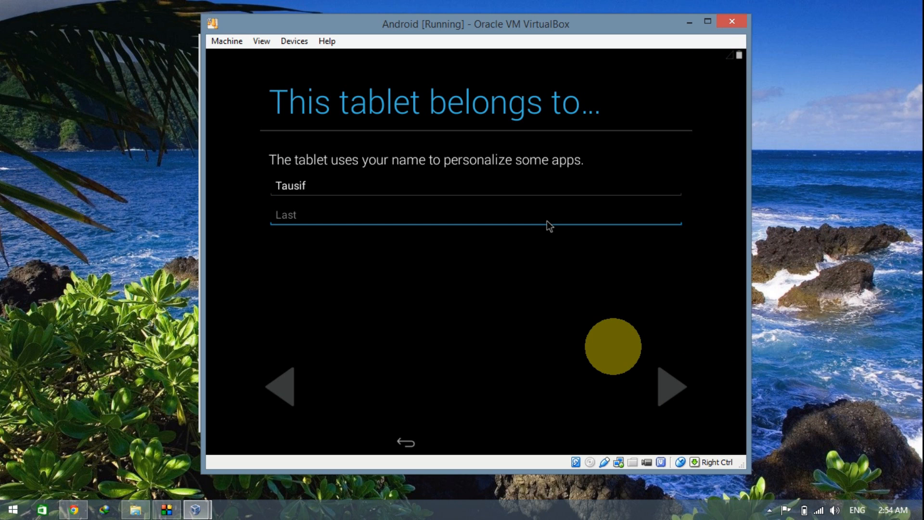
text(Khalid)
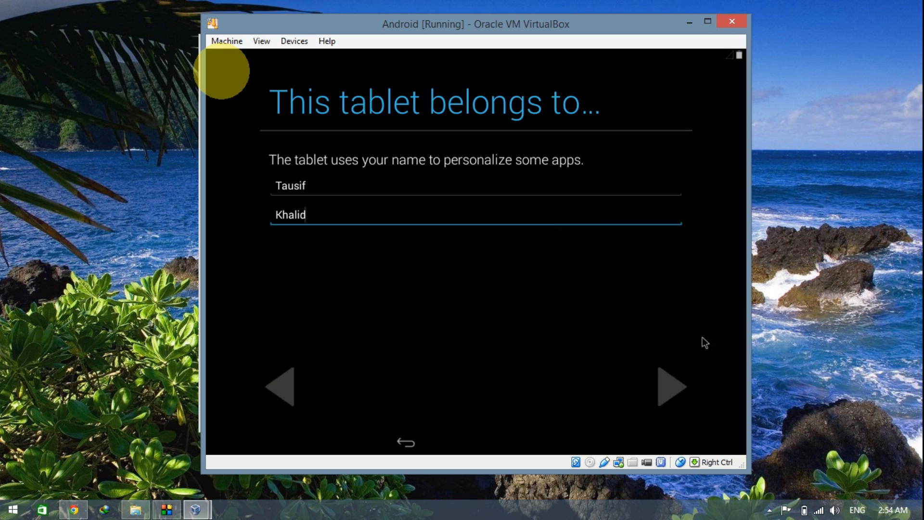
click(664, 403)
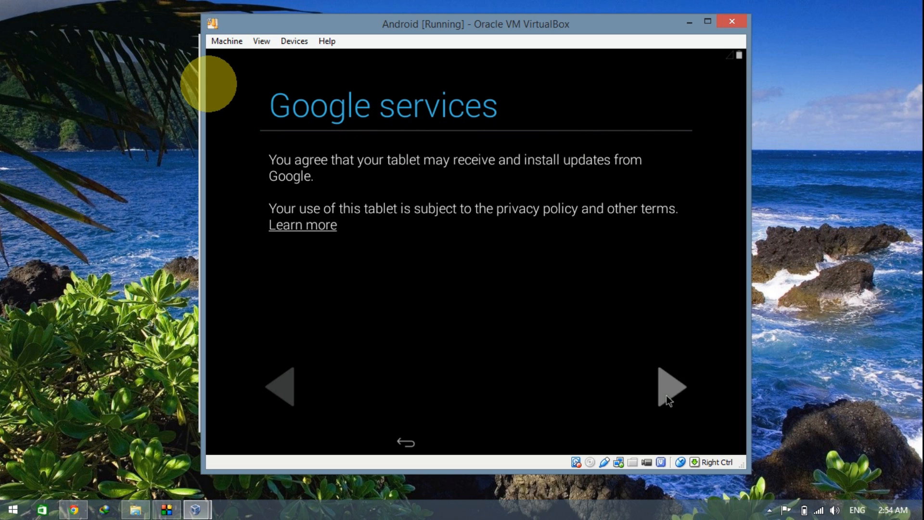
click(666, 394)
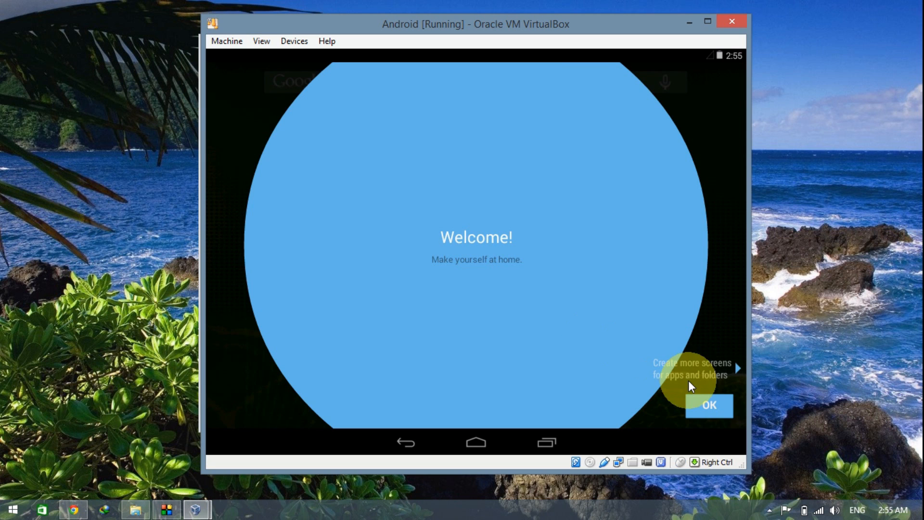
Step: Capture the mouse in the virtual machine again and dismiss the welcome tips on the Android home screen
click(710, 405)
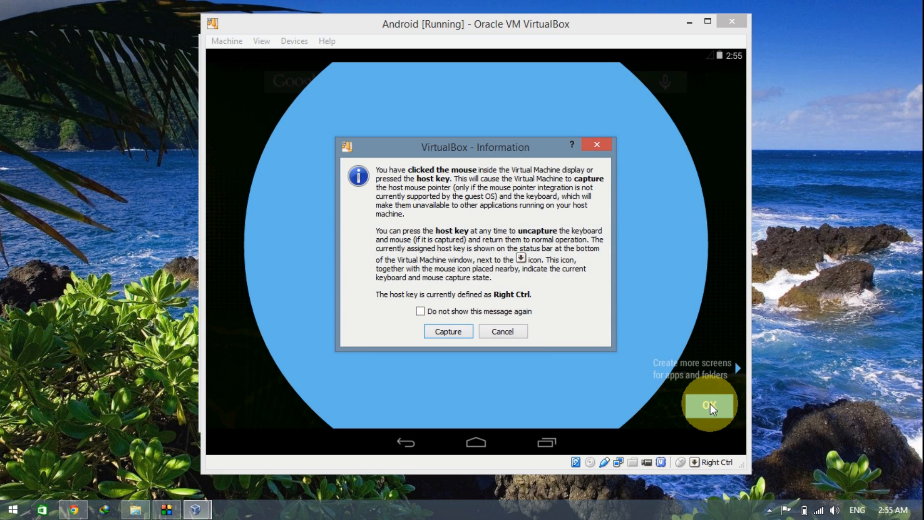
click(447, 332)
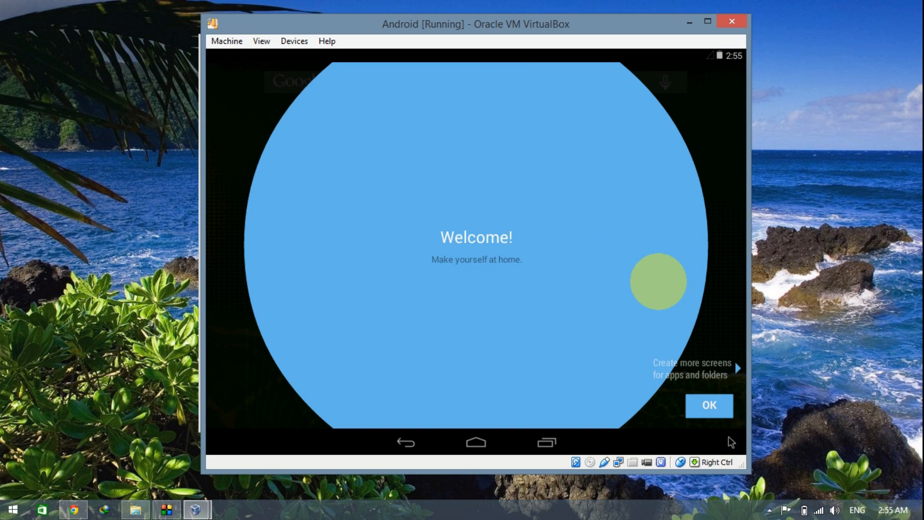
click(713, 409)
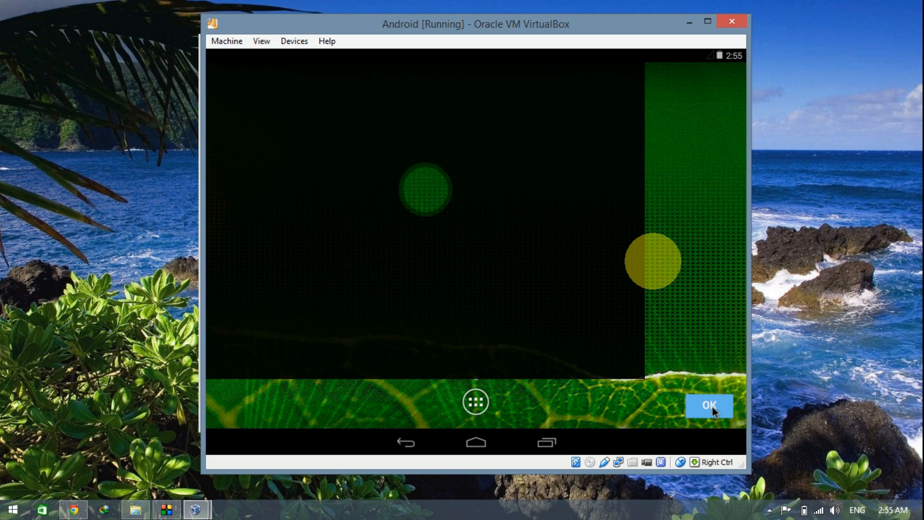
click(712, 406)
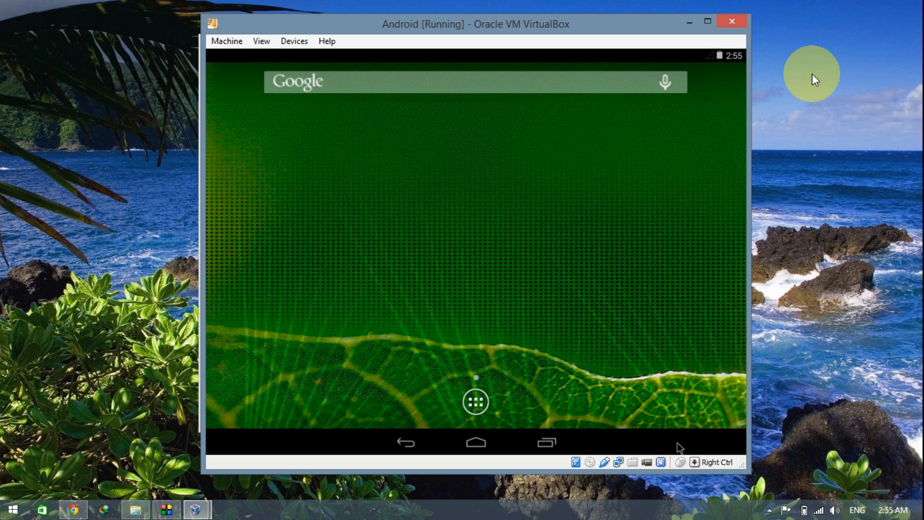
Step: Recapture the mouse, open the list of all Android apps and dismiss the drawer customization tip
click(627, 166)
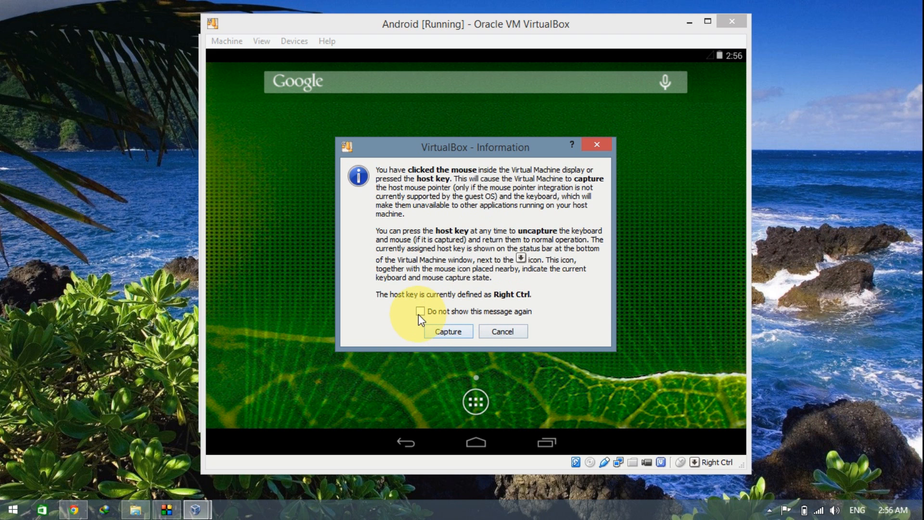
click(448, 331)
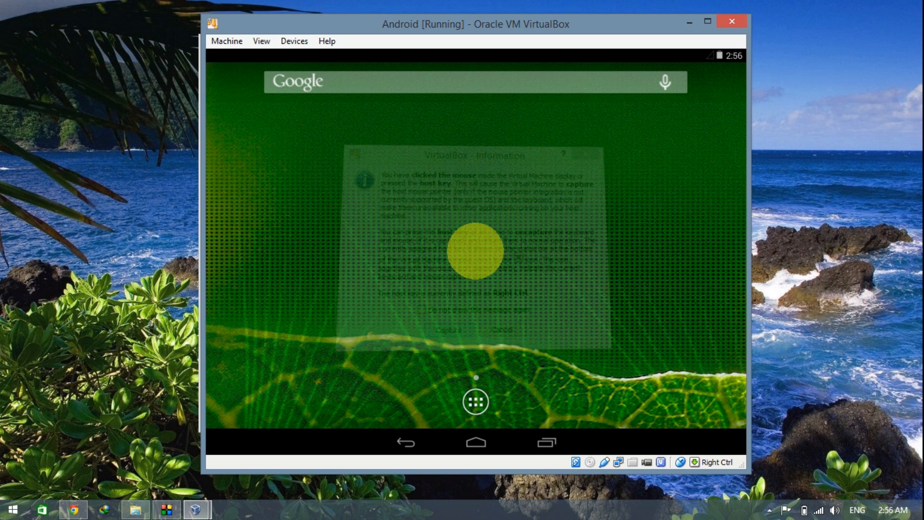
click(475, 402)
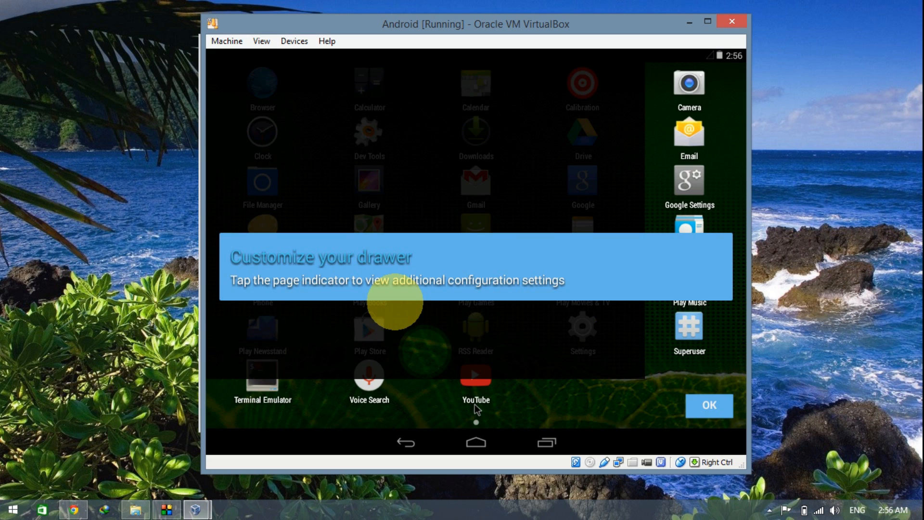
click(705, 413)
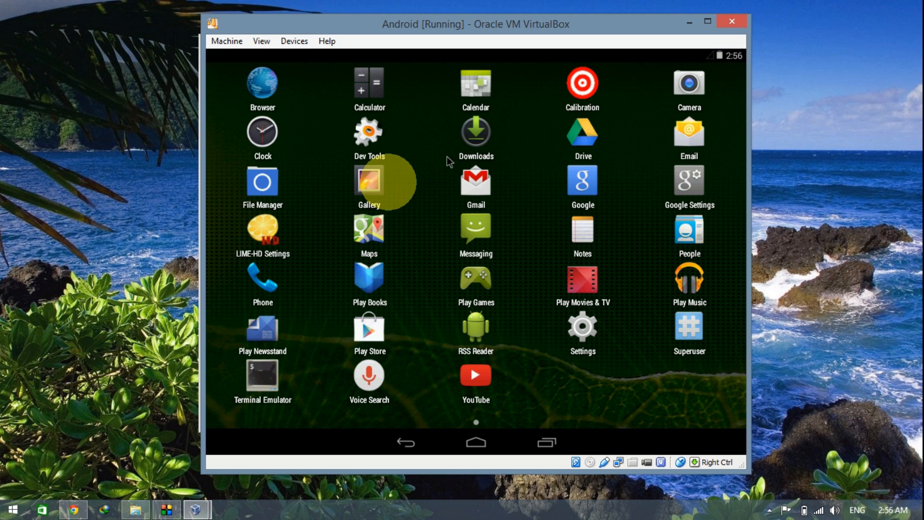
Step: Launch the YouTube app, choosing Not now when asked to add a Google account
click(476, 380)
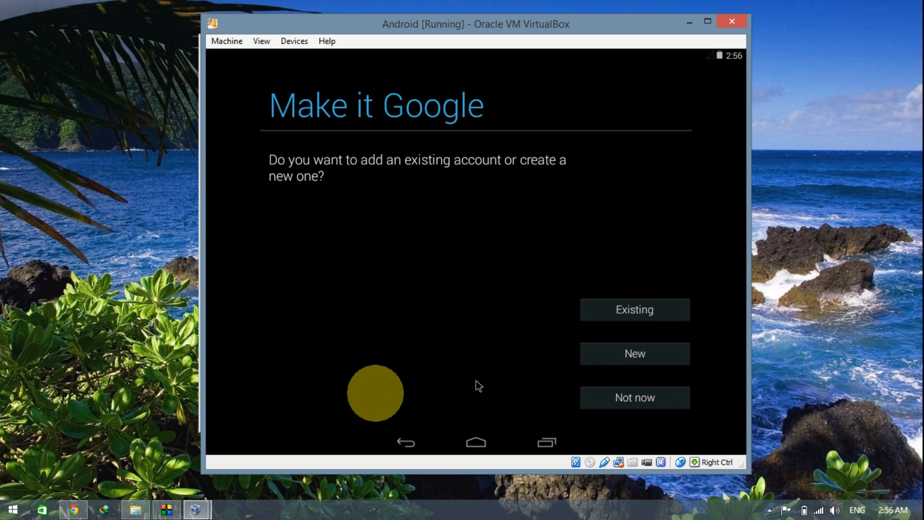
click(605, 399)
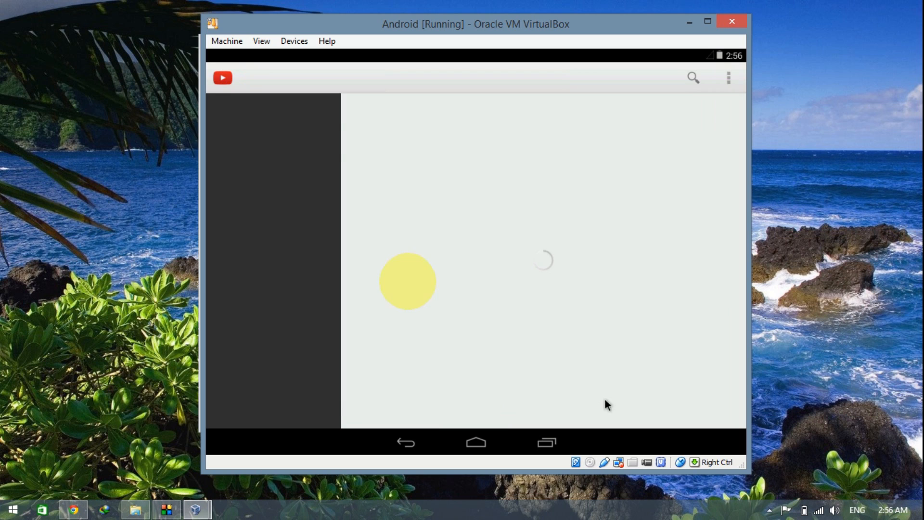
Step: Search YouTube for "hello"
click(691, 78)
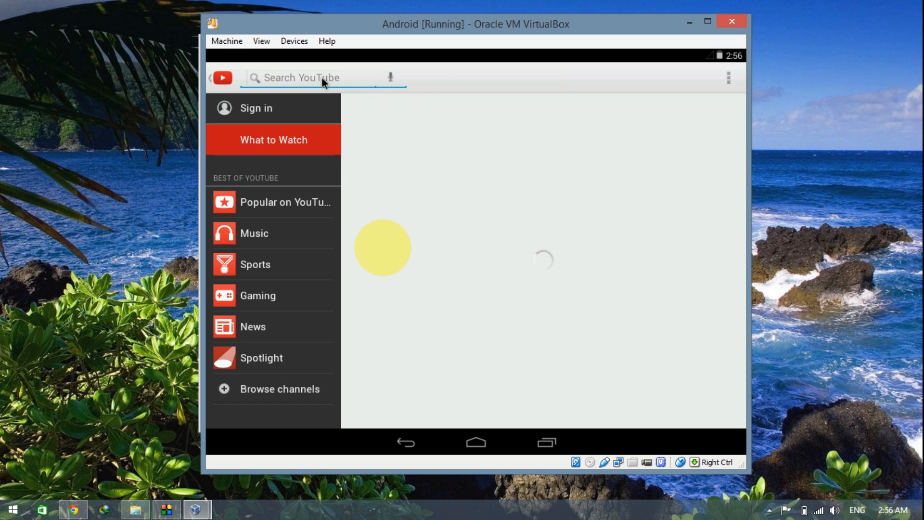
text(hello)
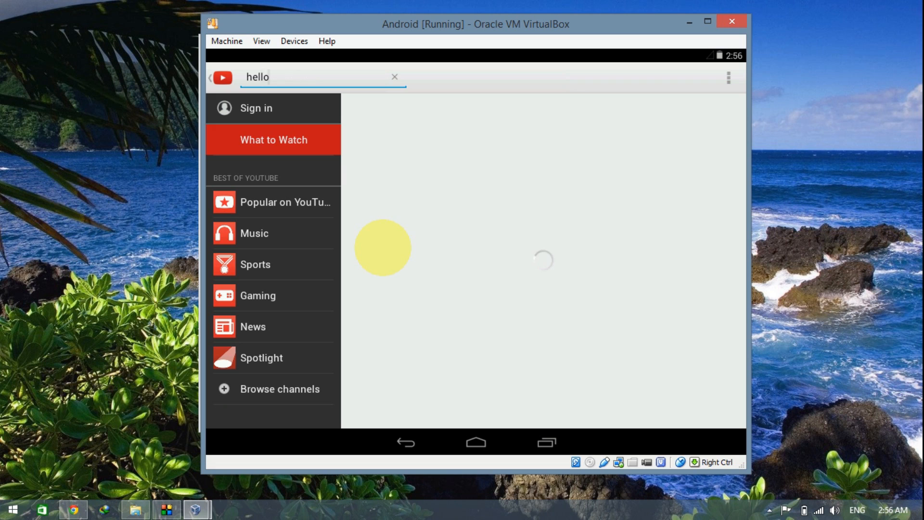
key(Return)
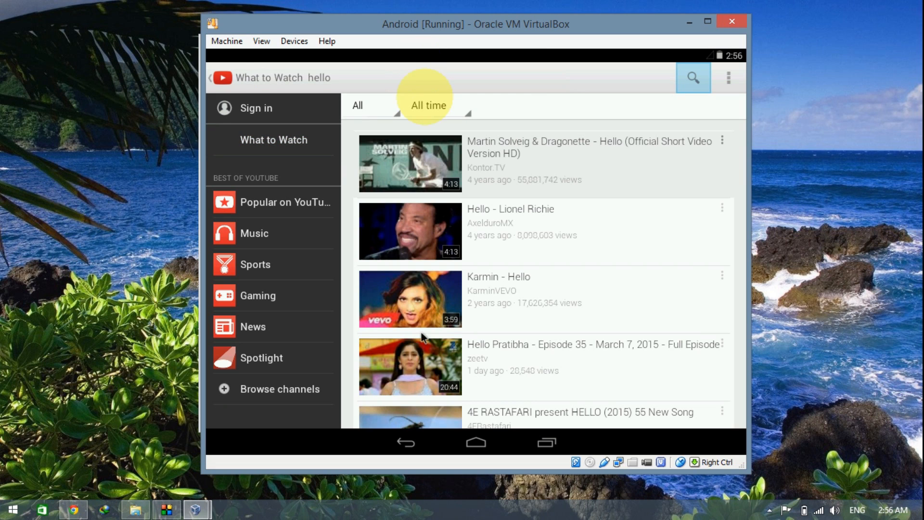
Step: Play the "Karmin - Hello" video from the search results and skip the advertisement
click(410, 304)
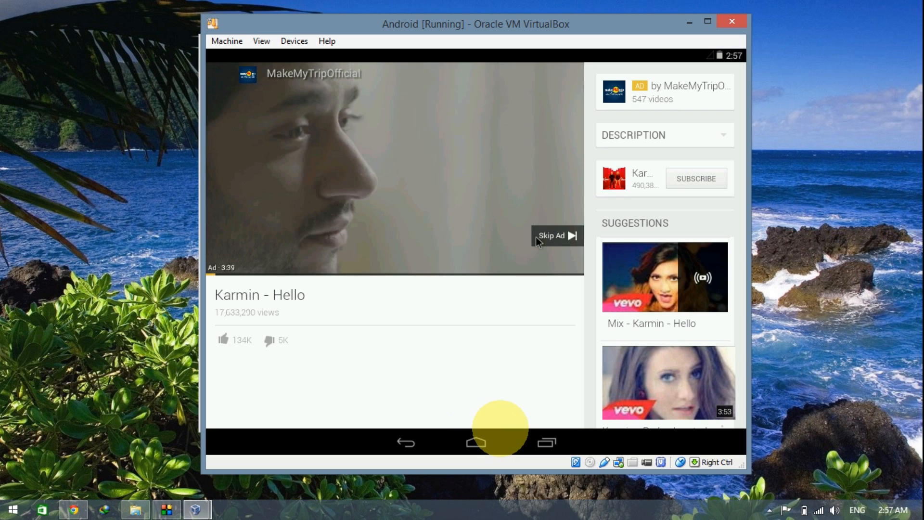
click(537, 237)
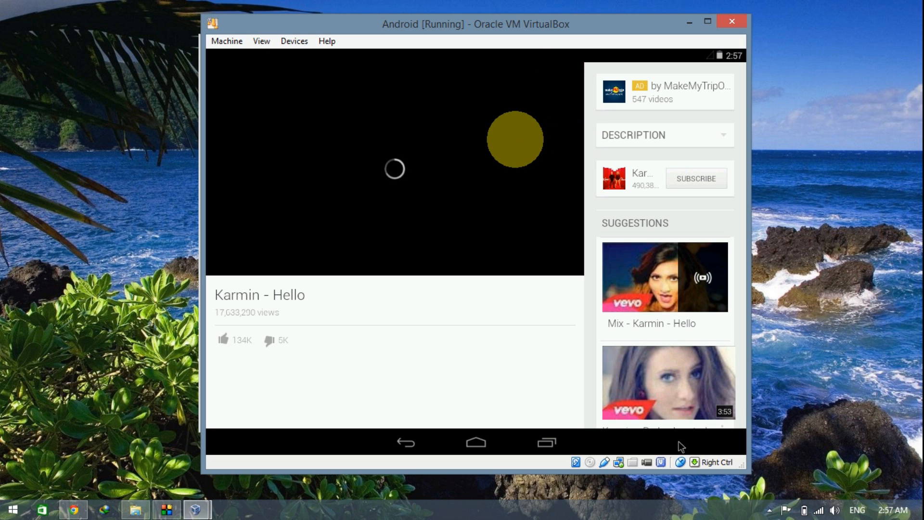
click(448, 337)
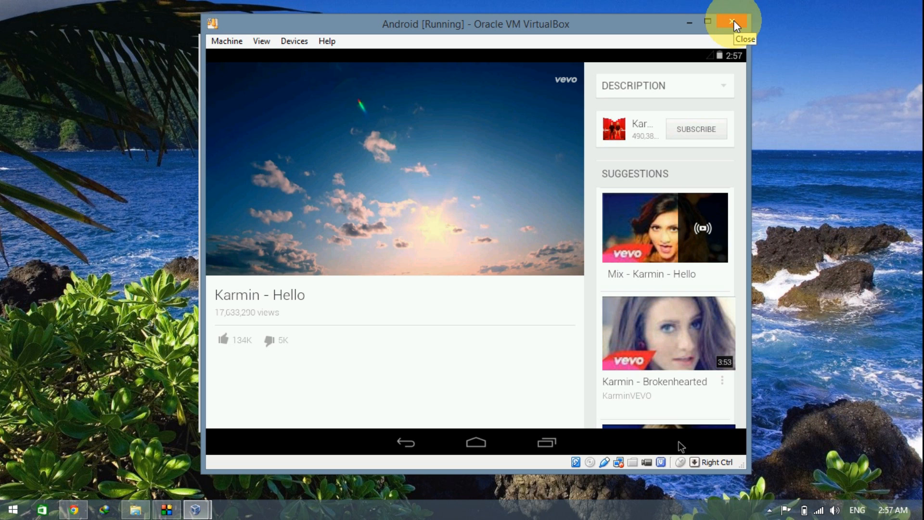
Step: Capture the mouse in the virtual machine again over the playing video
click(518, 128)
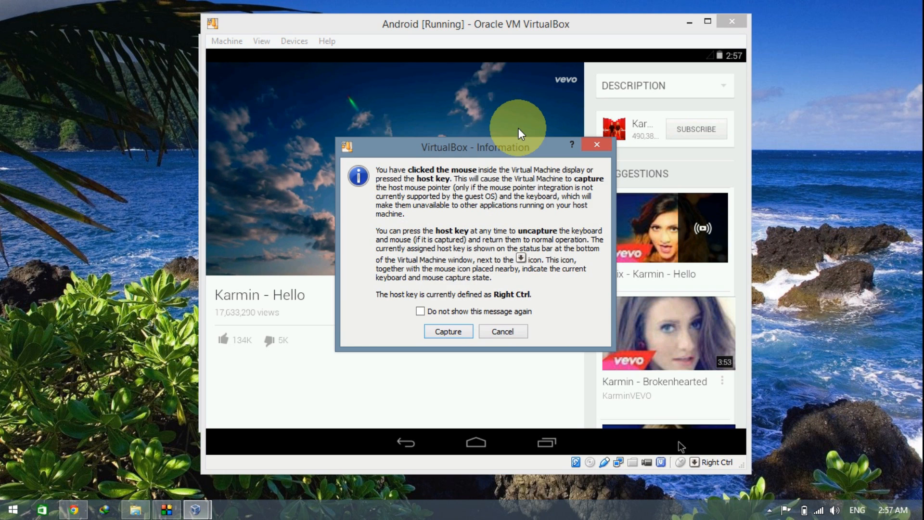
click(447, 331)
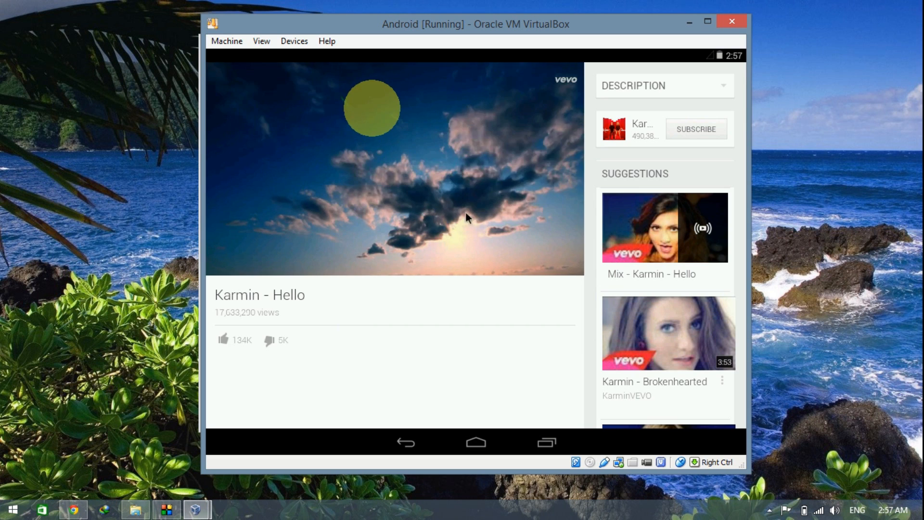
click(452, 203)
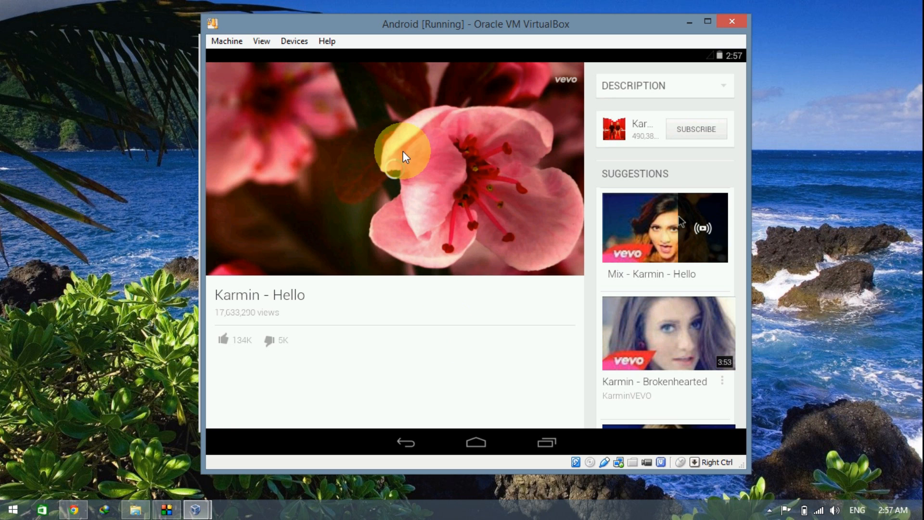
Step: Close the Android virtual machine with the Power off the machine option
click(732, 22)
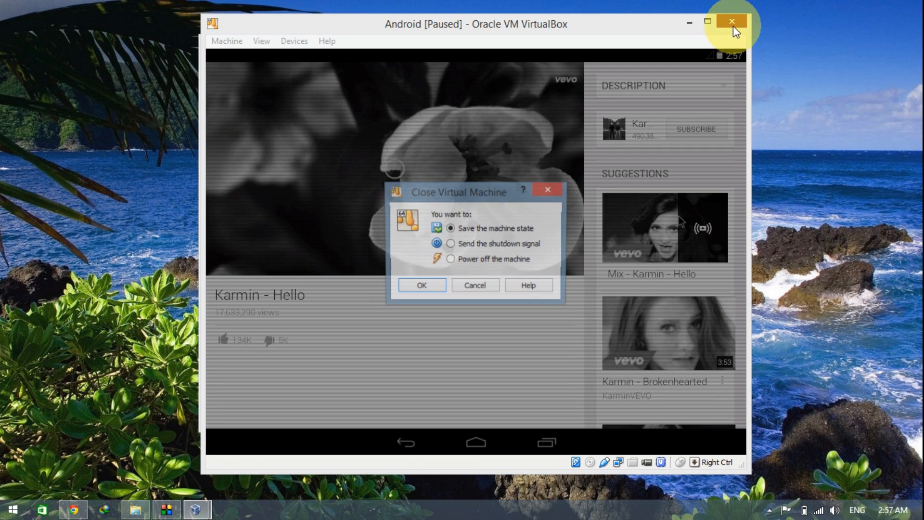
click(450, 260)
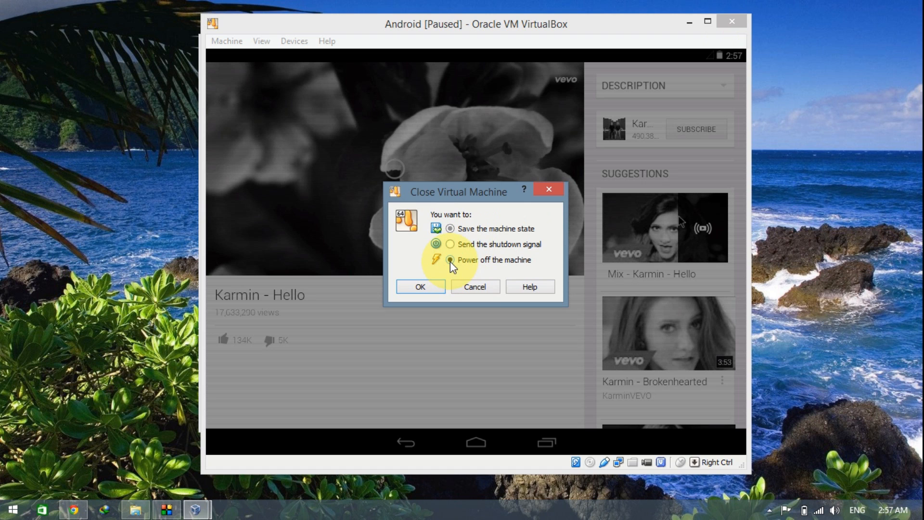
click(421, 288)
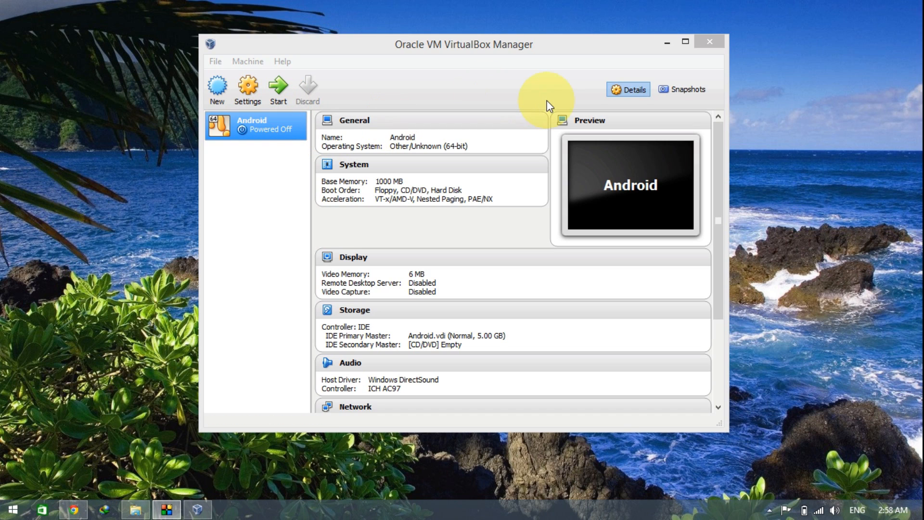
Step: Open the new virtual machine wizard, cancel it and minimize the VirtualBox Manager window
click(218, 91)
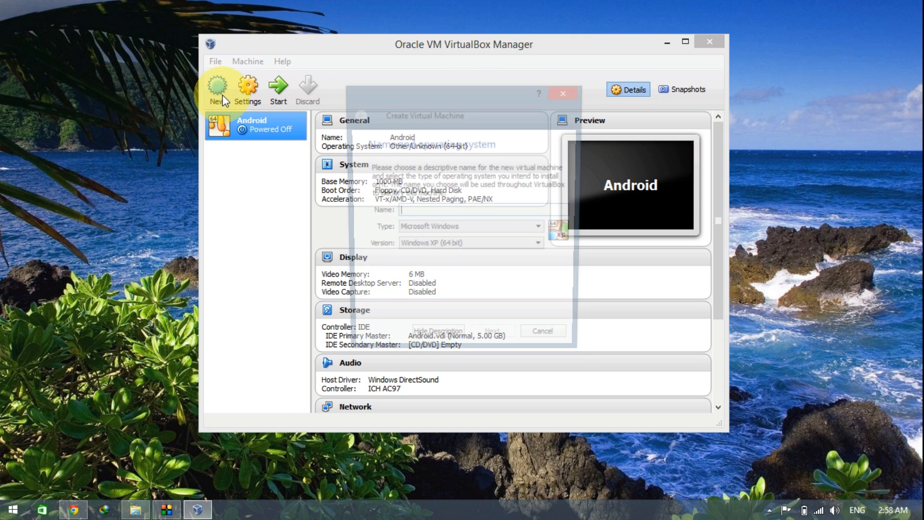
click(571, 337)
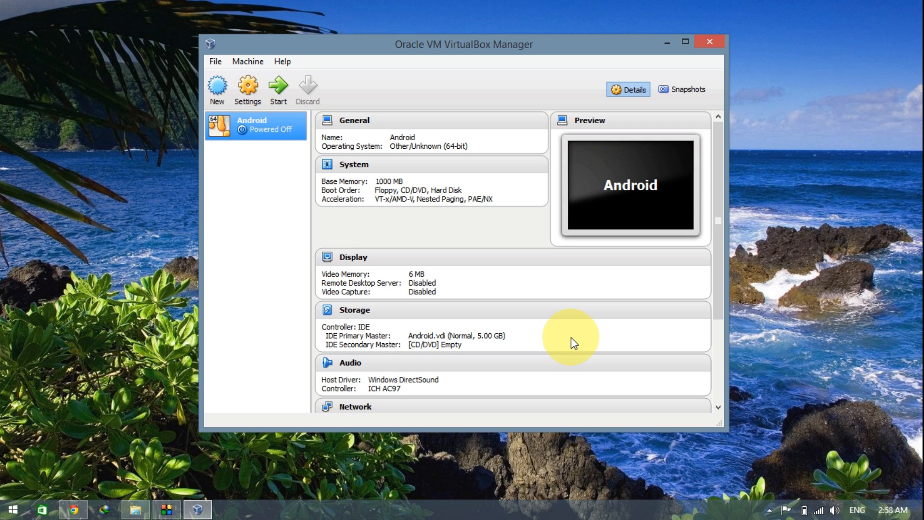
click(667, 44)
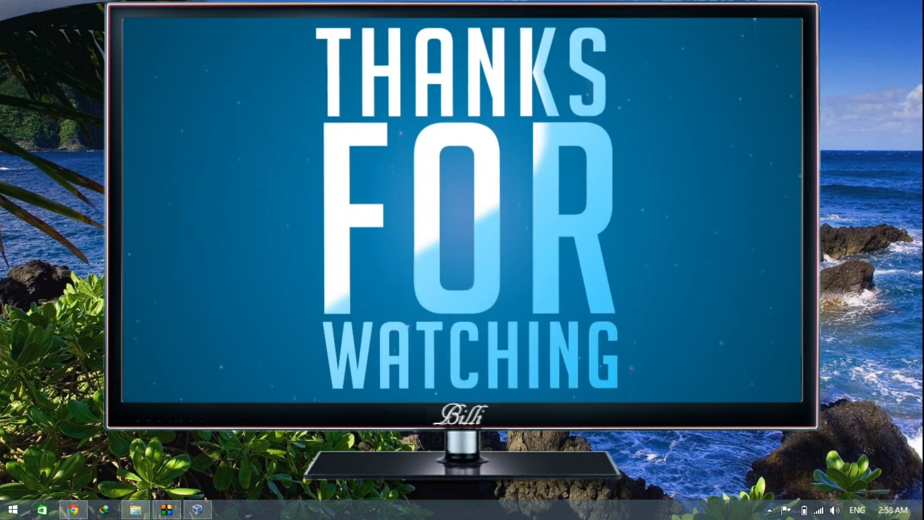